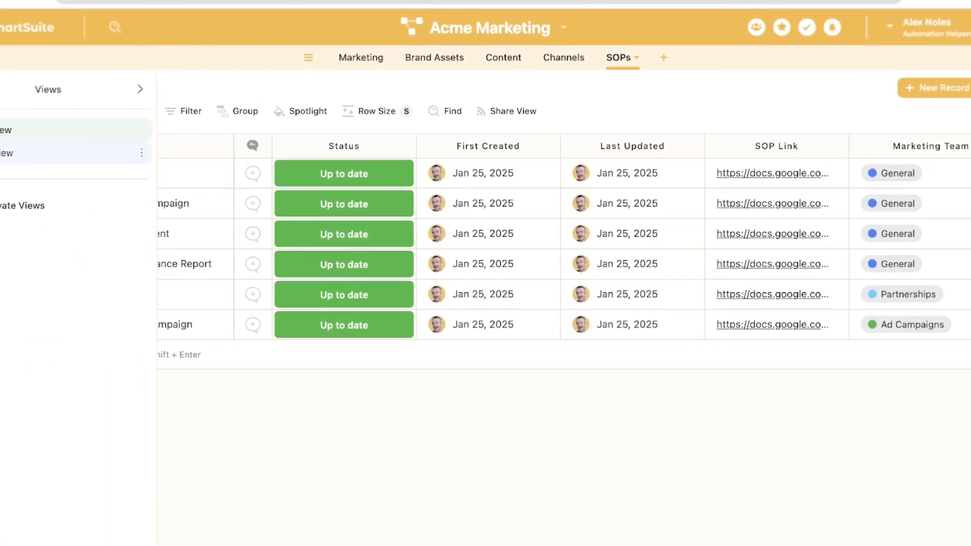
Switch the SOPs table to Card View and open the Social Media Management record.
{"action": "left_click", "coordinate": [76, 151]}
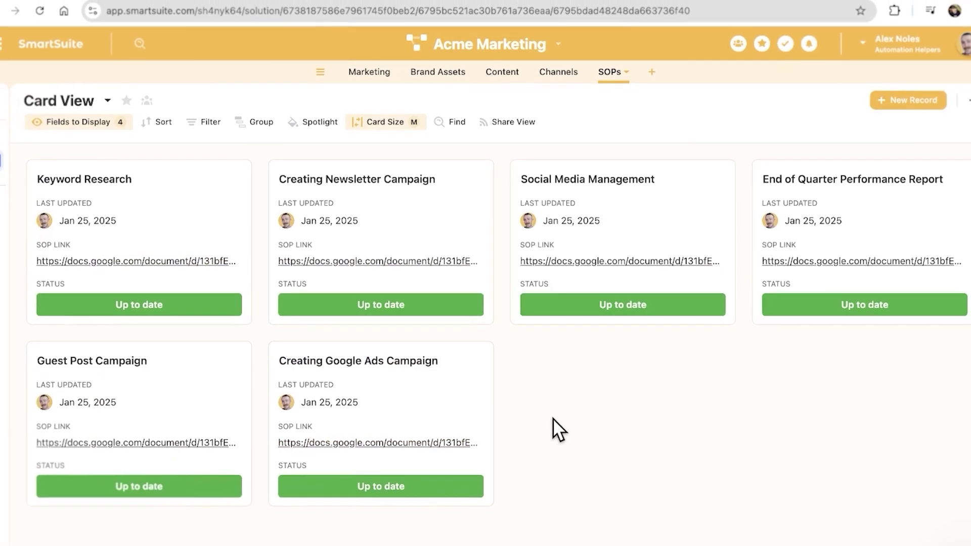
{"action": "left_click", "coordinate": [666, 252]}
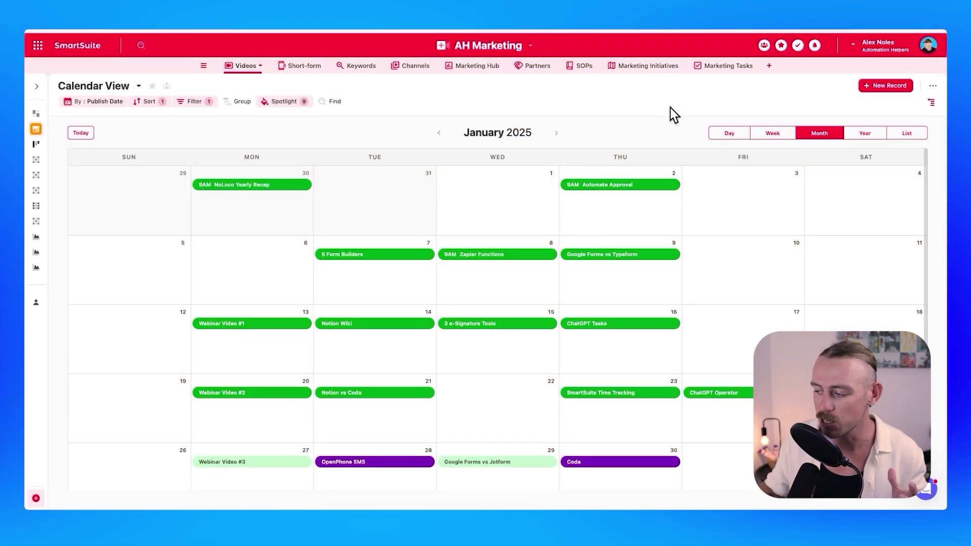
Open the TastyEdits Order SOP in AH Marketing's SOPs table and start editing its description.
{"action": "left_click", "coordinate": [582, 66]}
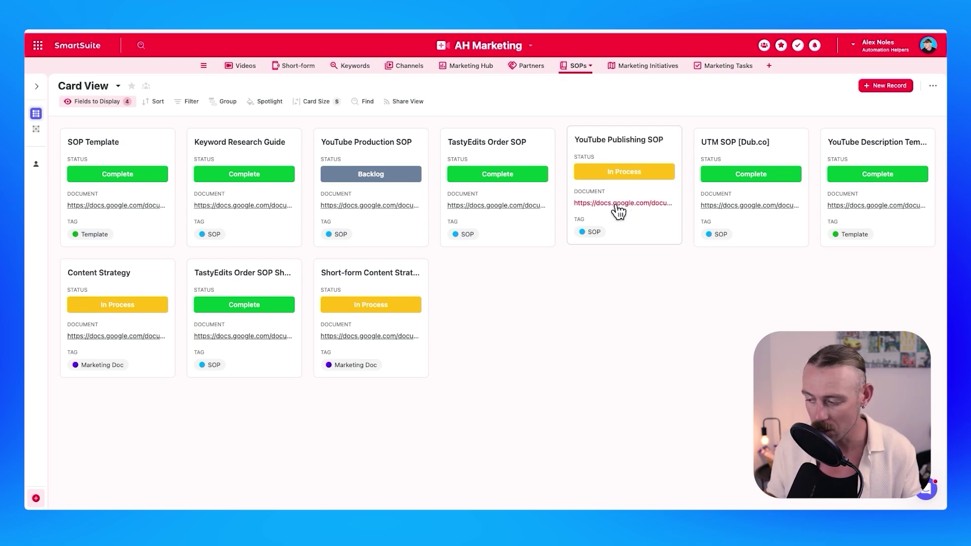
{"action": "left_click", "coordinate": [488, 144]}
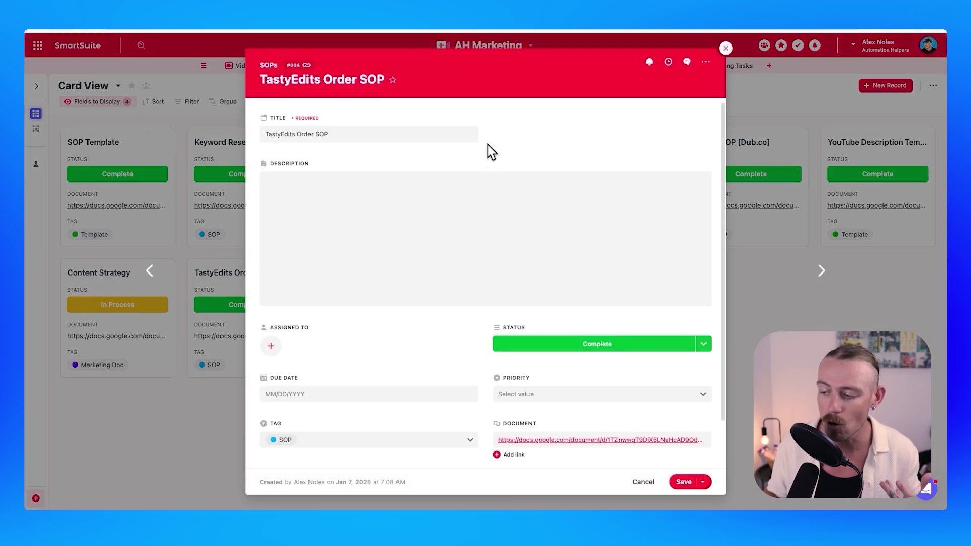
{"action": "left_click", "coordinate": [499, 207]}
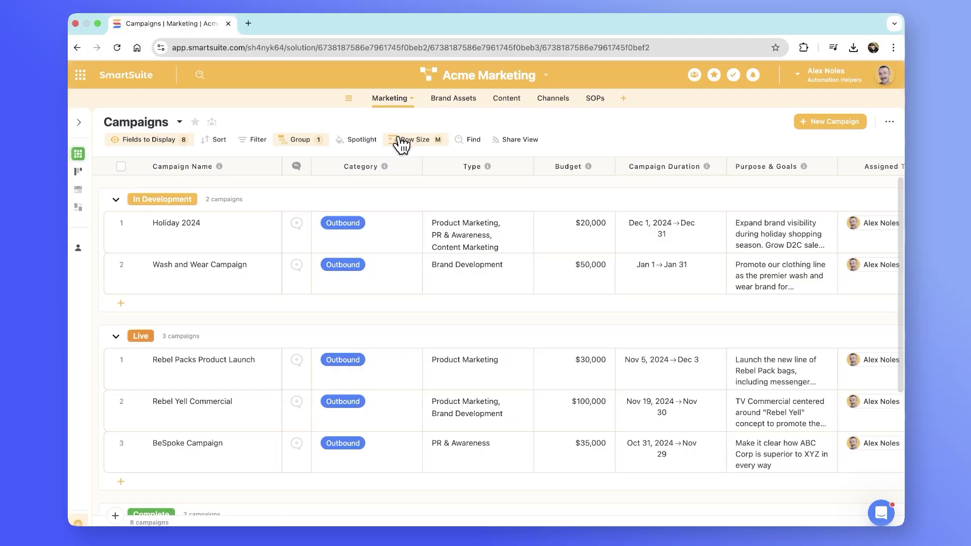
Open the Holiday 2024 campaign record and scroll through its expanded Results section.
{"action": "left_click", "coordinate": [595, 98]}
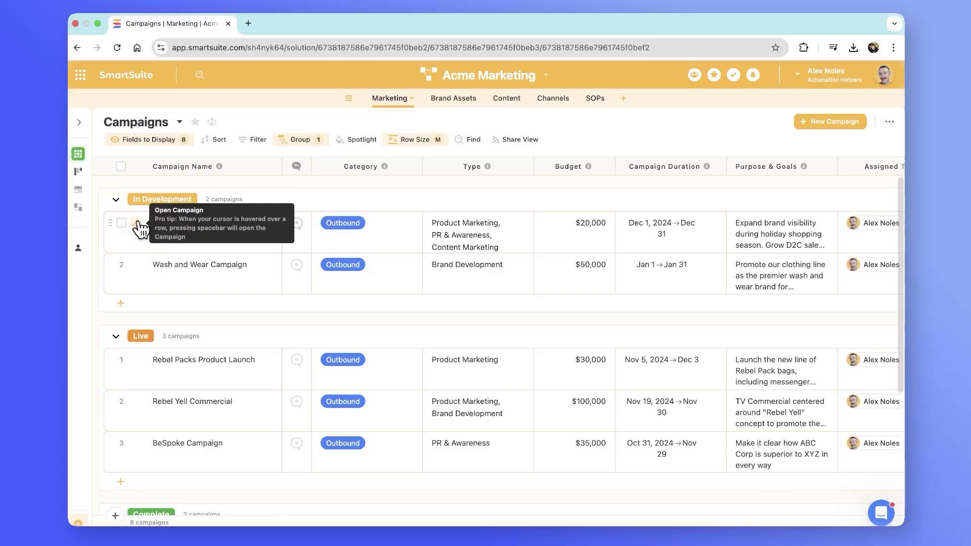
{"action": "left_click", "coordinate": [135, 223]}
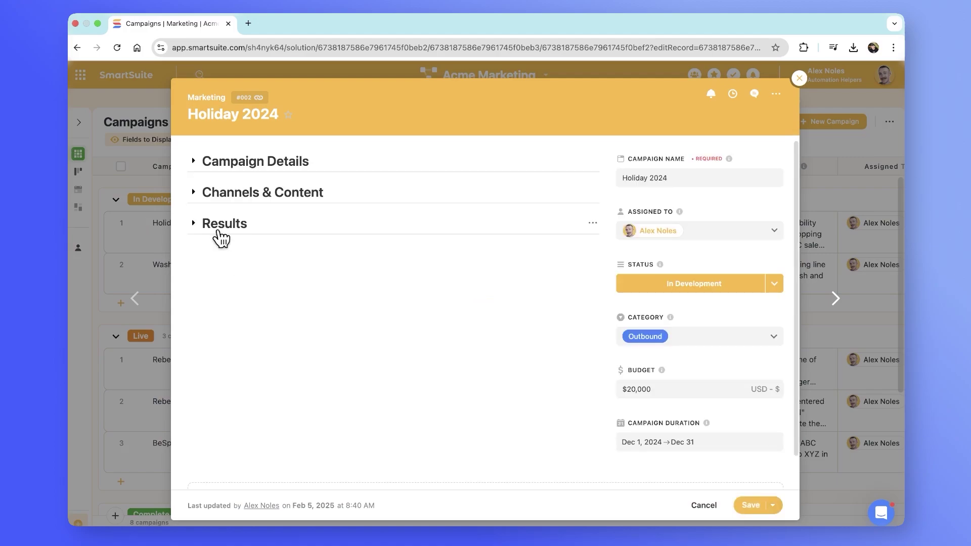
{"action": "left_click", "coordinate": [198, 226]}
{"action": "scroll", "coordinate": [328, 410], "scroll_direction": "down", "scroll_amount": 10}
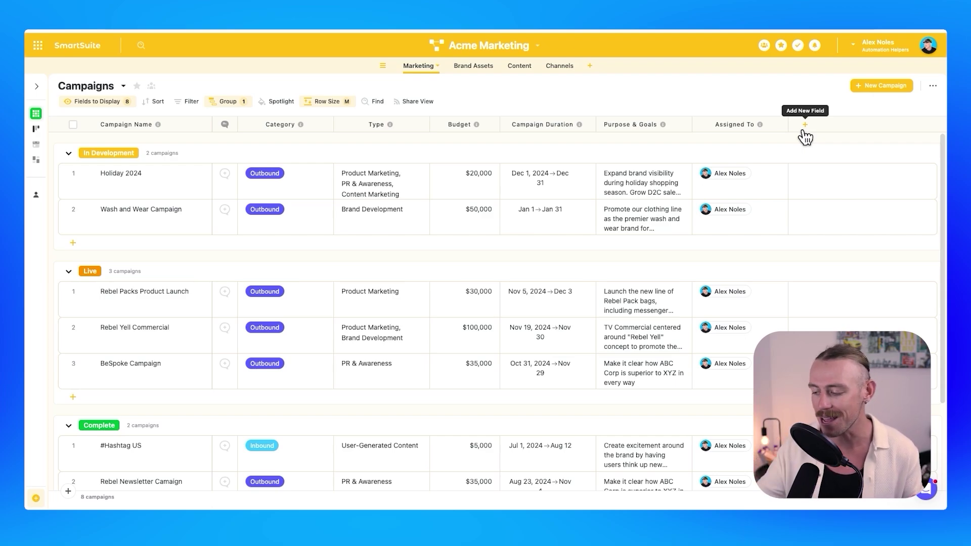
Create a blank table from scratch named SOPs.
{"action": "left_click", "coordinate": [590, 67]}
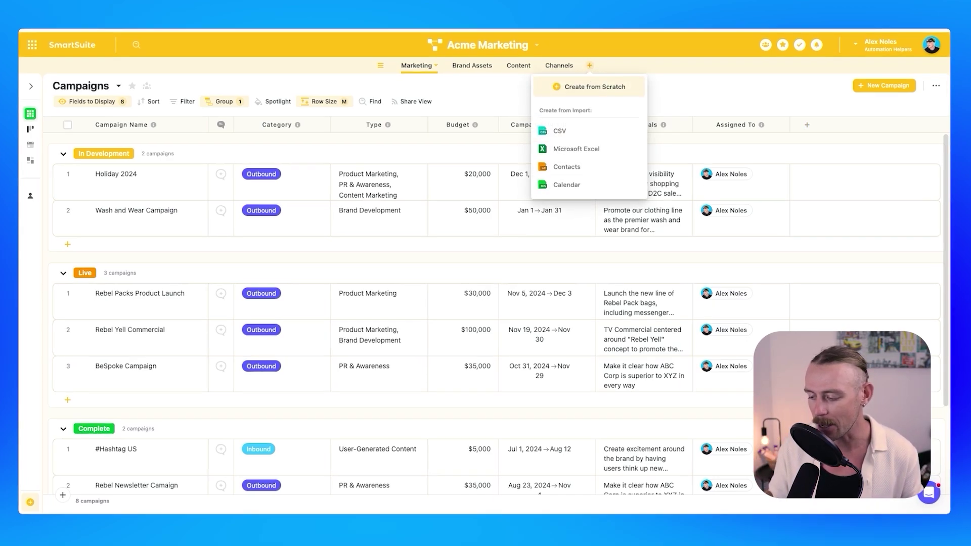
{"action": "left_click", "coordinate": [614, 87]}
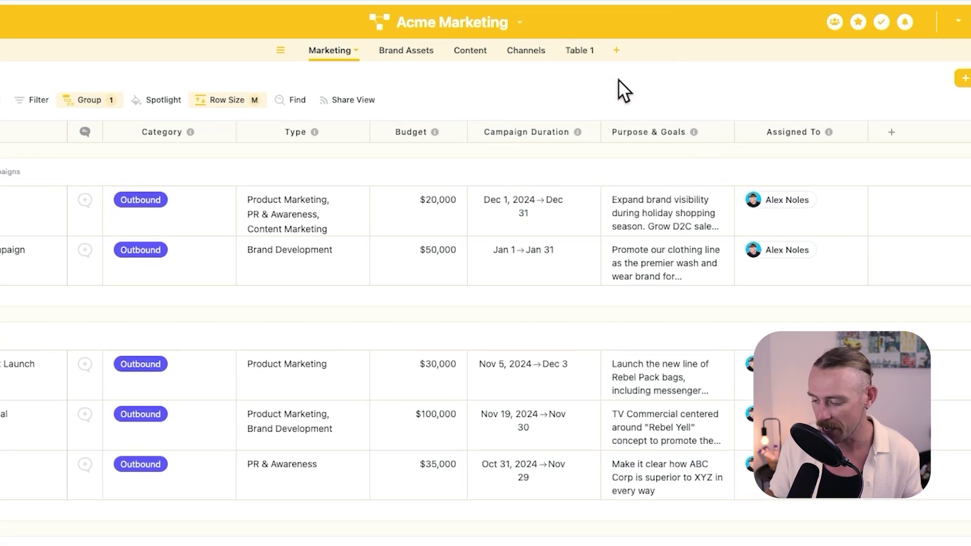
{"action": "type", "text": "SOPs"}
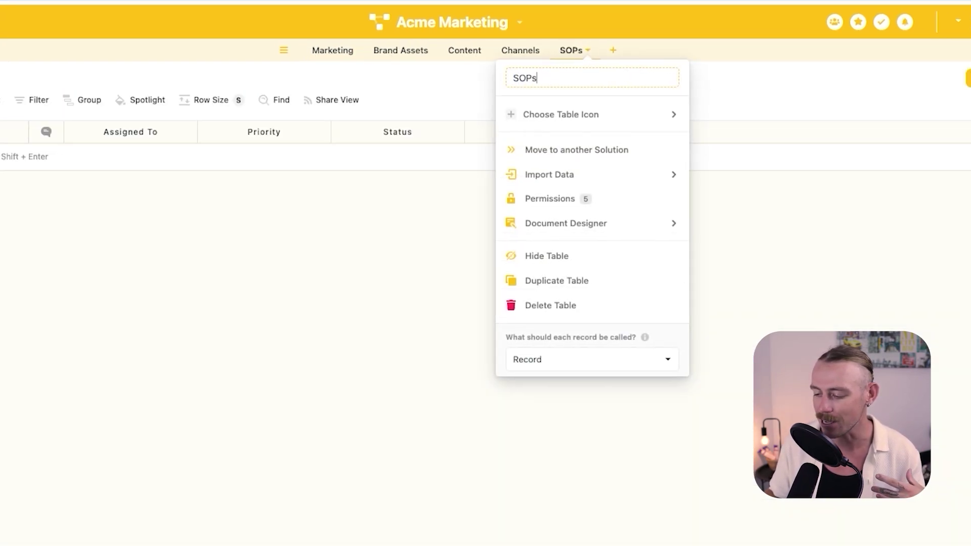
{"action": "key", "text": "Return"}
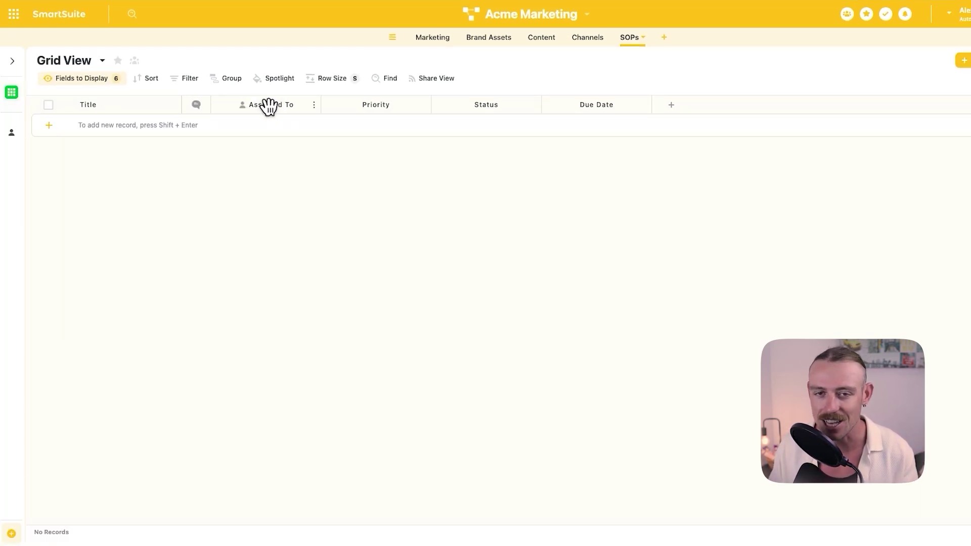
Rename the Title field to Process and delete the Assigned To field.
{"action": "left_click", "coordinate": [174, 105]}
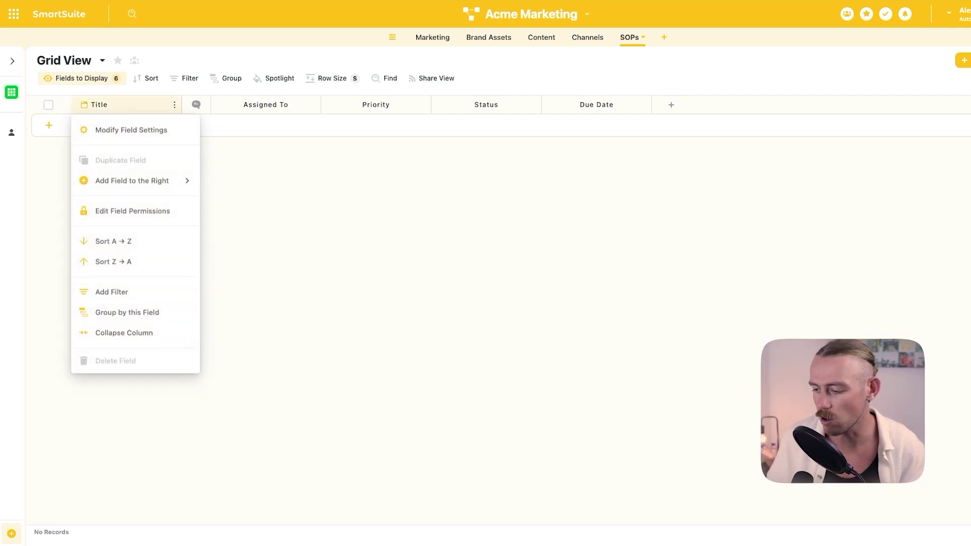
{"action": "left_click", "coordinate": [167, 129]}
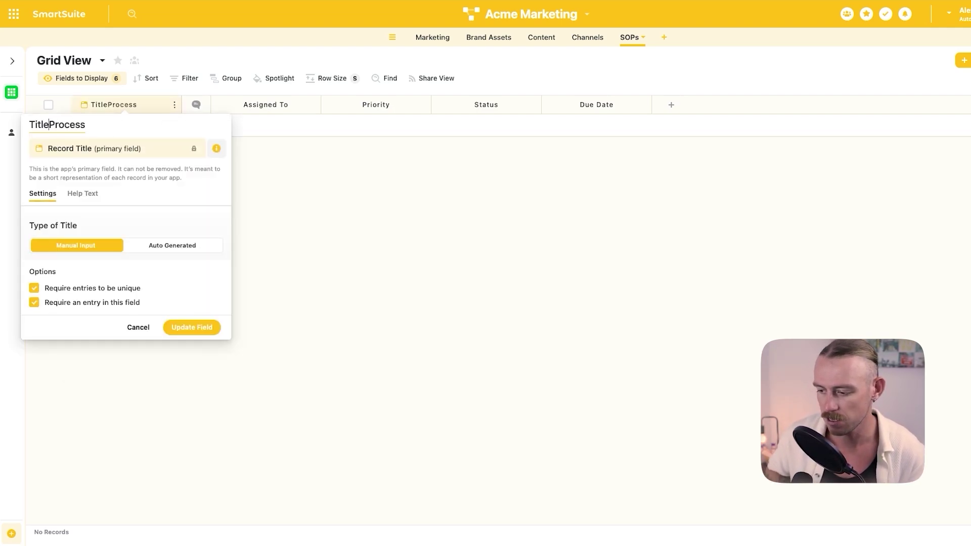
{"action": "key", "text": "BackSpace"}
{"action": "key", "text": "BackSpace"}
{"action": "key", "text": "BackSpace"}
{"action": "key", "text": "BackSpace"}
{"action": "key", "text": "BackSpace"}
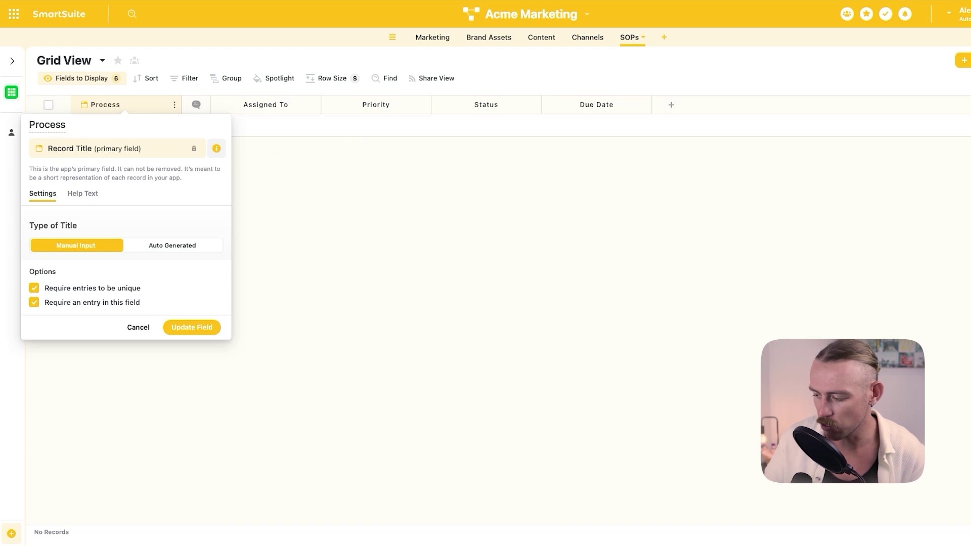
{"action": "key", "text": "Escape"}
{"action": "left_click", "coordinate": [576, 318]}
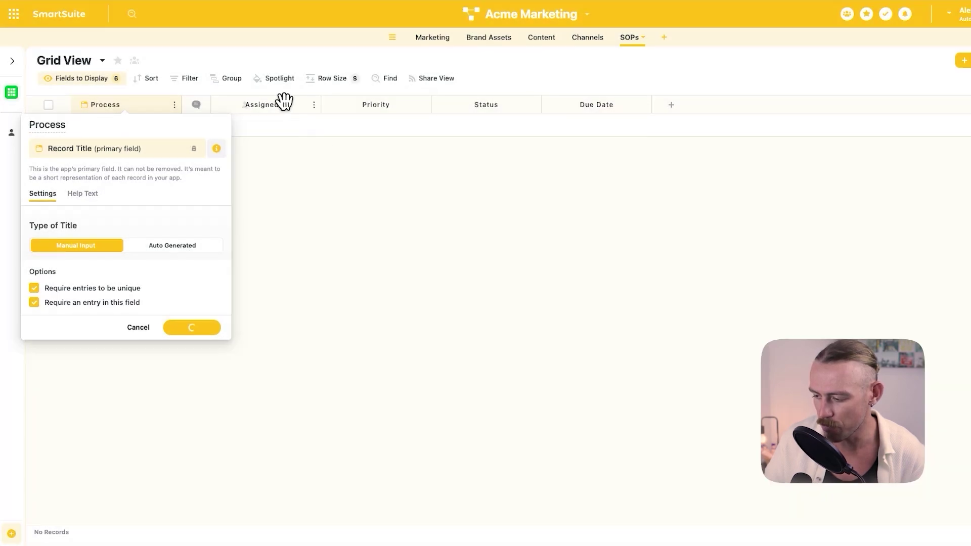
{"action": "left_click", "coordinate": [314, 106]}
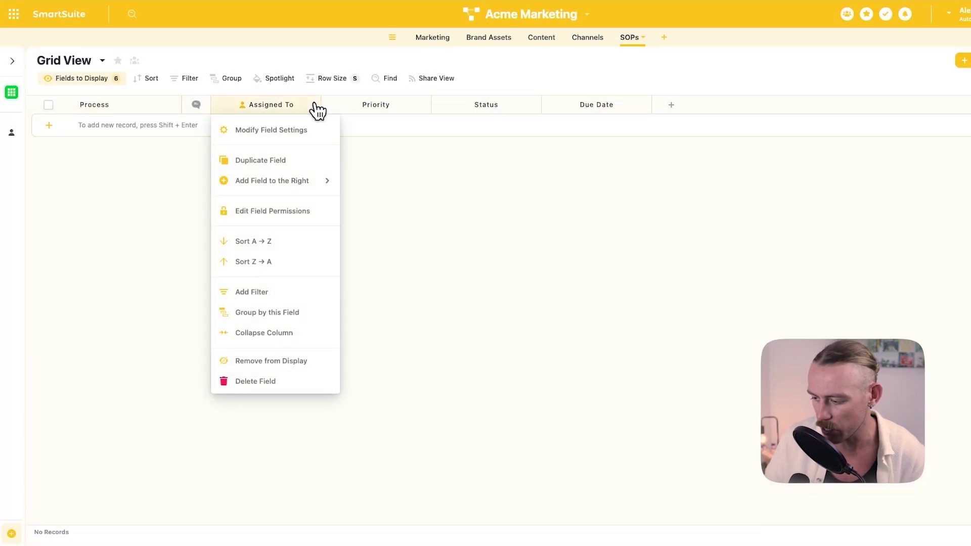
{"action": "left_click", "coordinate": [279, 384]}
{"action": "left_click", "coordinate": [524, 324]}
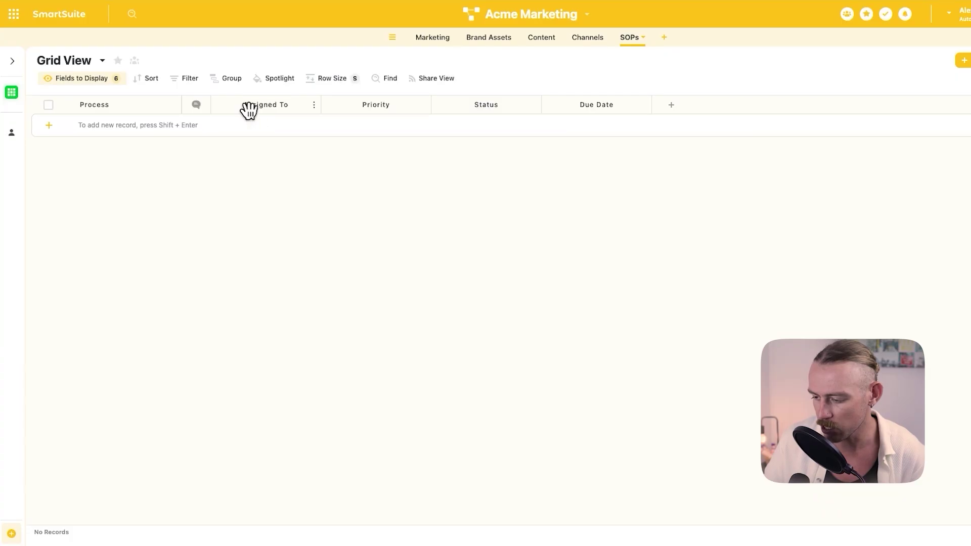
Show First Created and Last Updated as columns in the view.
{"action": "left_click", "coordinate": [104, 82]}
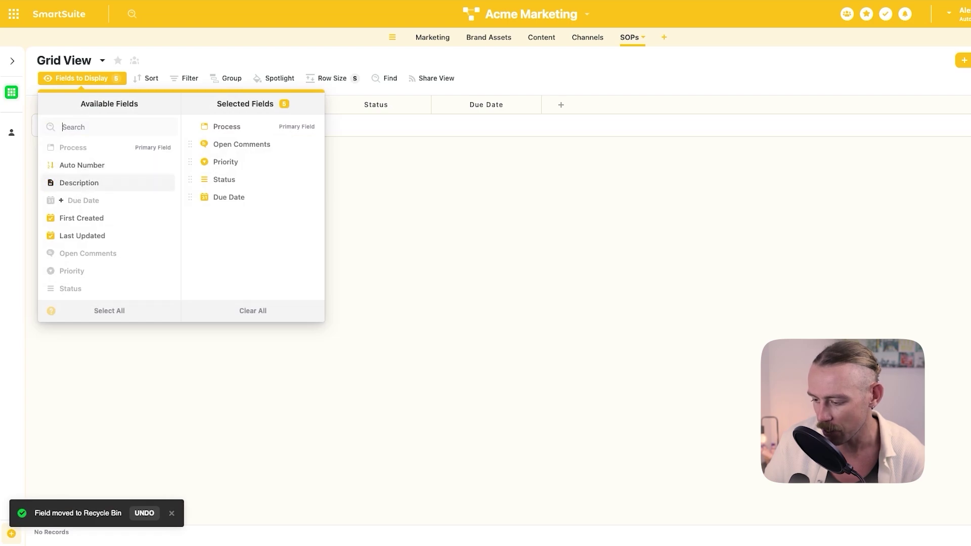
{"action": "mouse_move", "coordinate": [87, 243]}
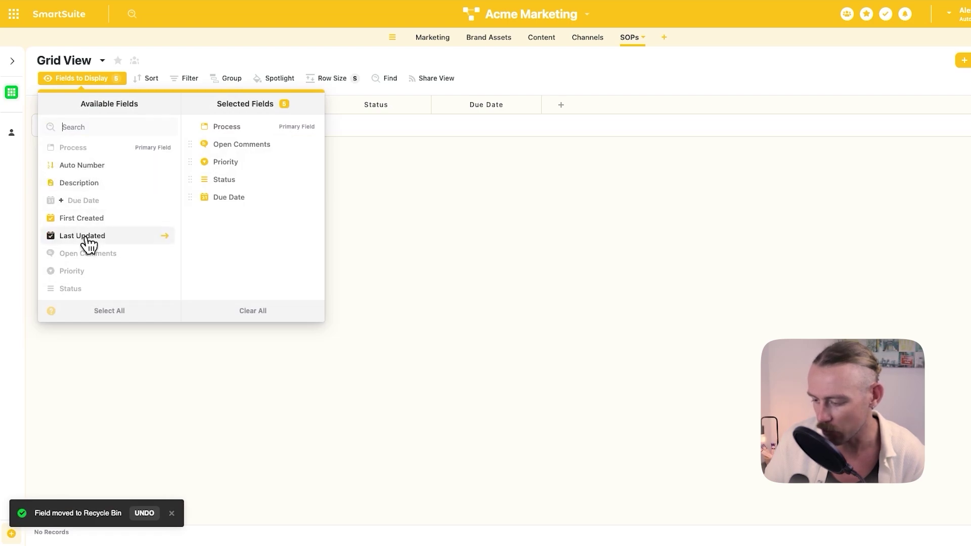
{"action": "left_click", "coordinate": [131, 218]}
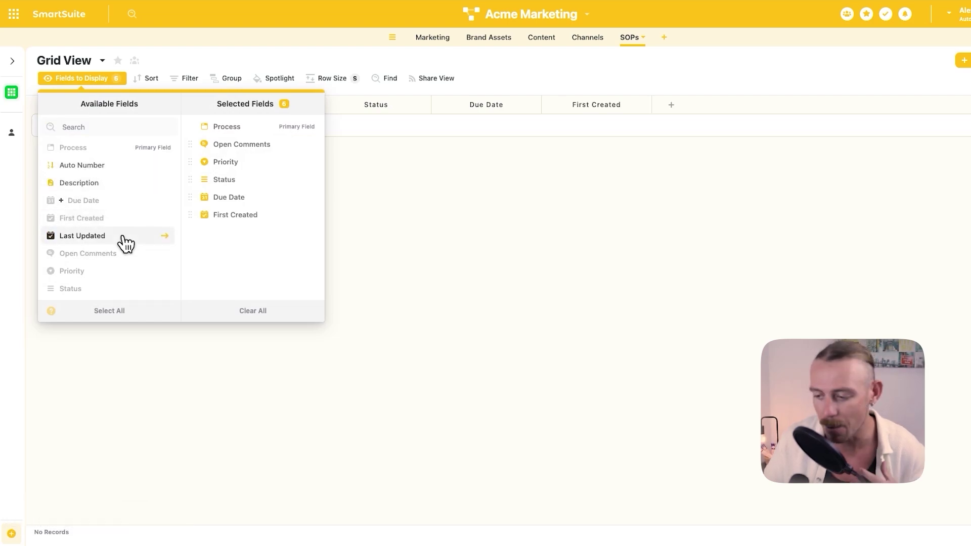
{"action": "left_click", "coordinate": [121, 235]}
{"action": "key", "text": "Escape"}
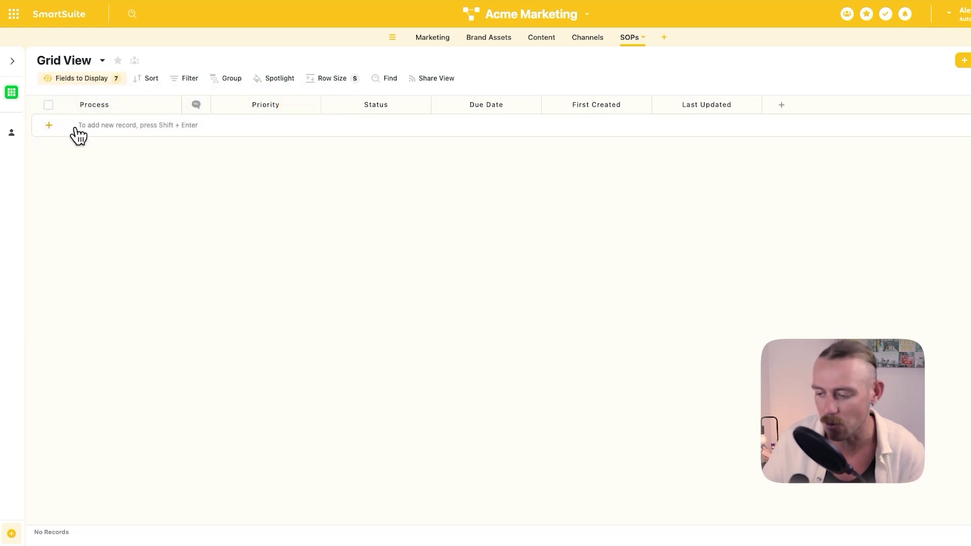
Add a record with Process 'Keyword Research' to the SOPs table.
{"action": "left_click", "coordinate": [75, 127]}
{"action": "type", "text": "Keyword Research"}
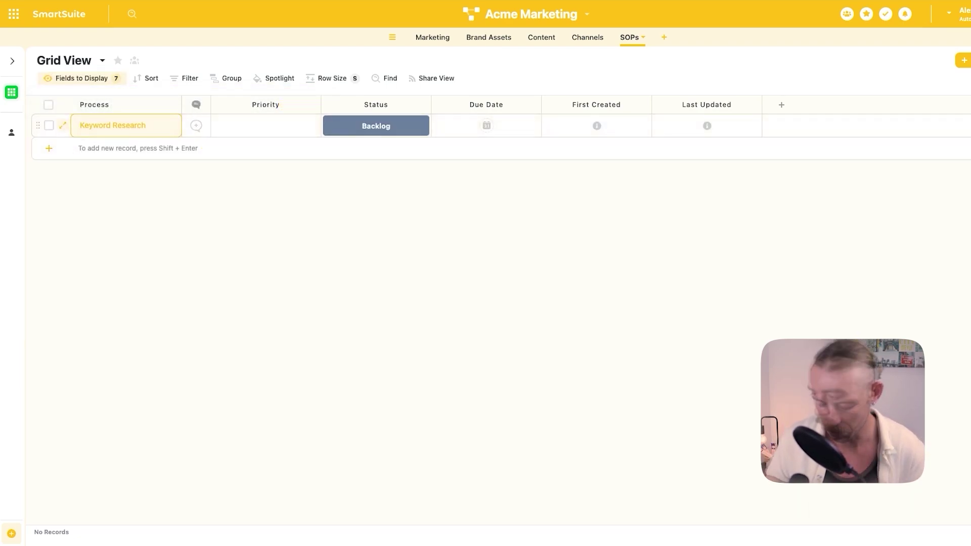
{"action": "key", "text": "Return"}
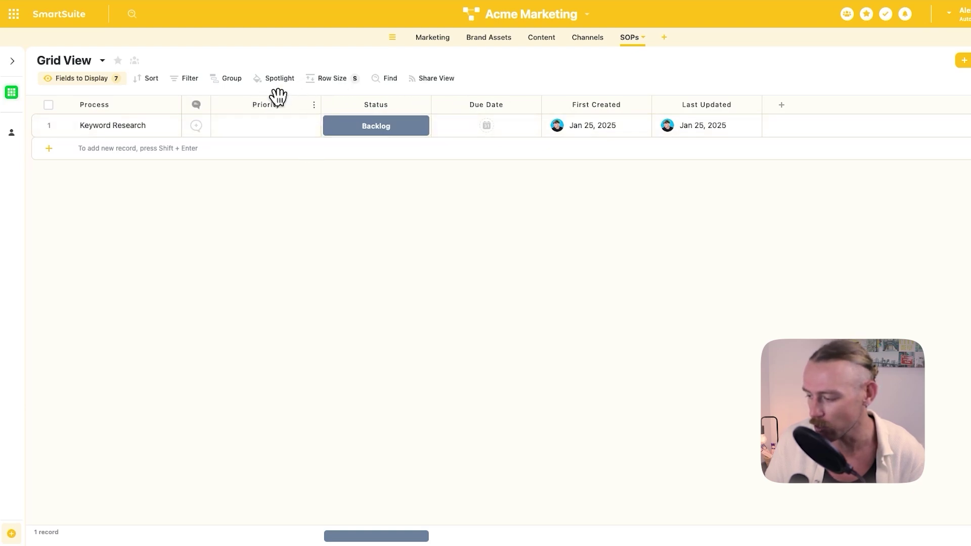
Delete the Priority field from the SOPs table.
{"action": "left_click", "coordinate": [314, 106]}
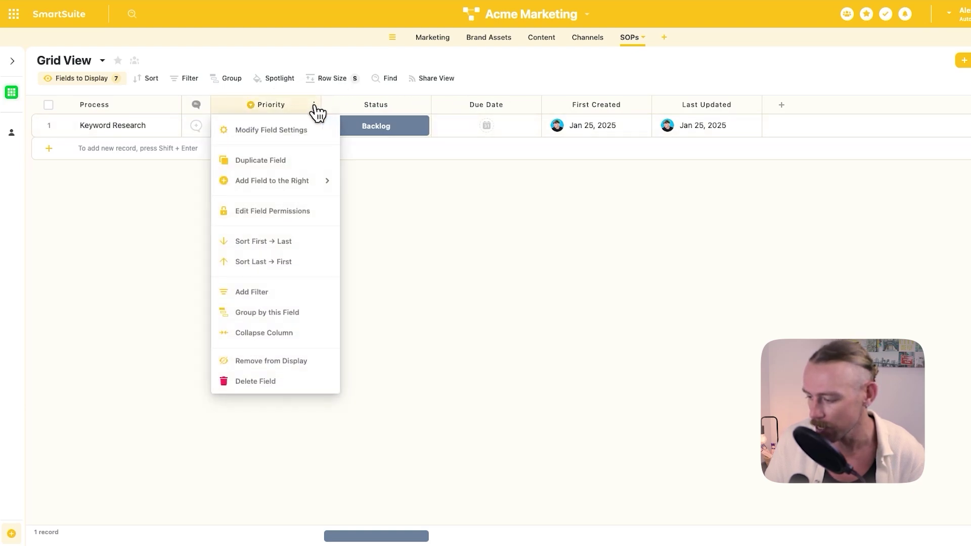
{"action": "left_click", "coordinate": [254, 380]}
{"action": "left_click", "coordinate": [565, 324]}
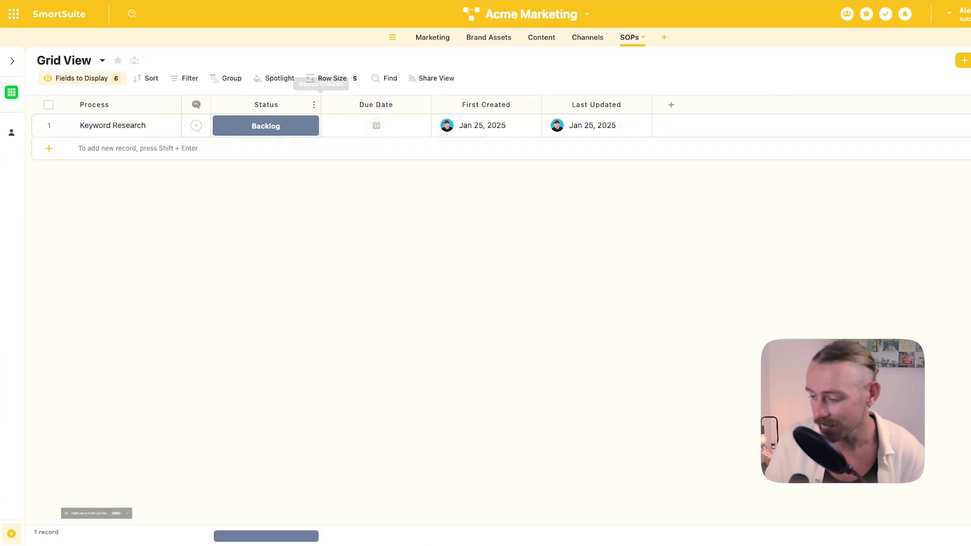
Rename Status options Ready for Review to a red Update and Complete to Up to date.
{"action": "left_click", "coordinate": [314, 105]}
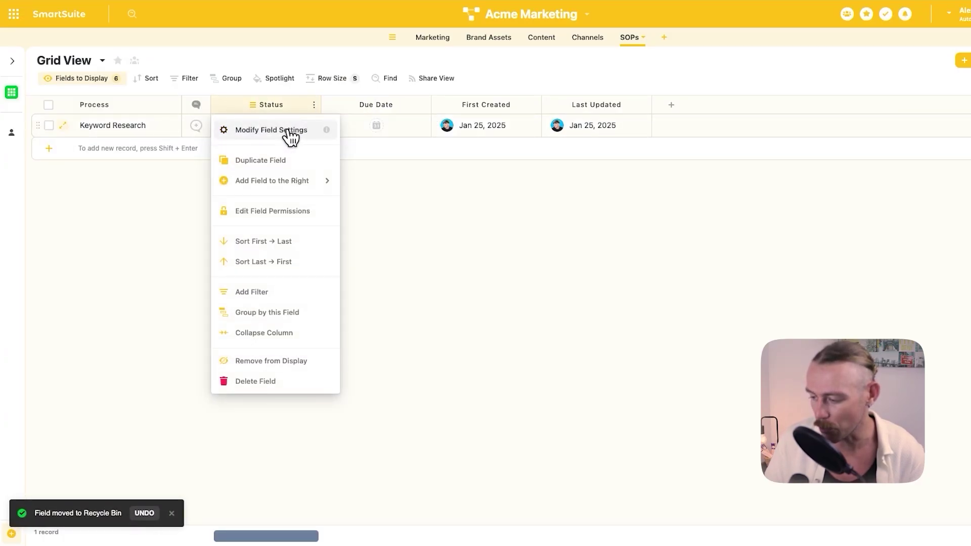
{"action": "left_click", "coordinate": [286, 131]}
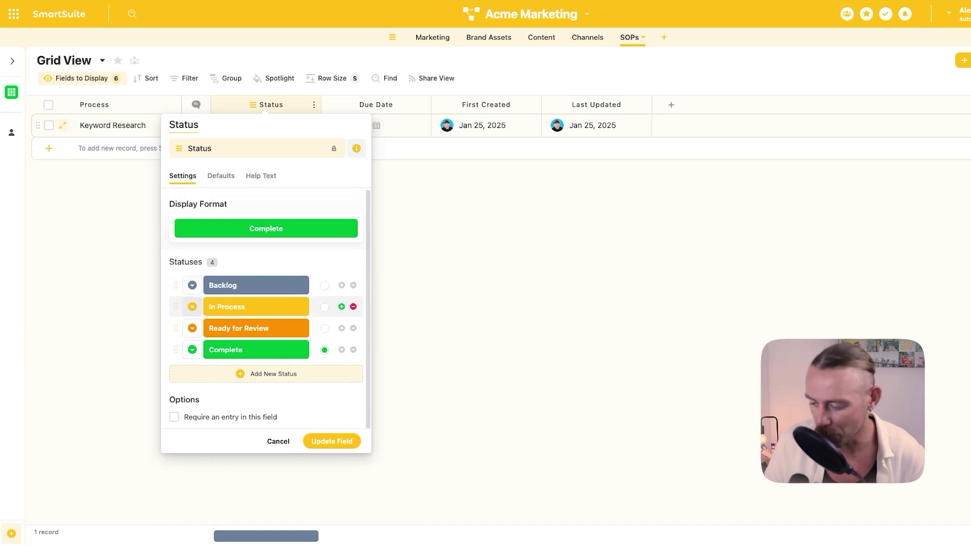
{"action": "left_click", "coordinate": [268, 328]}
{"action": "left_click_drag", "start_coordinate": [268, 328], "coordinate": [194, 334]}
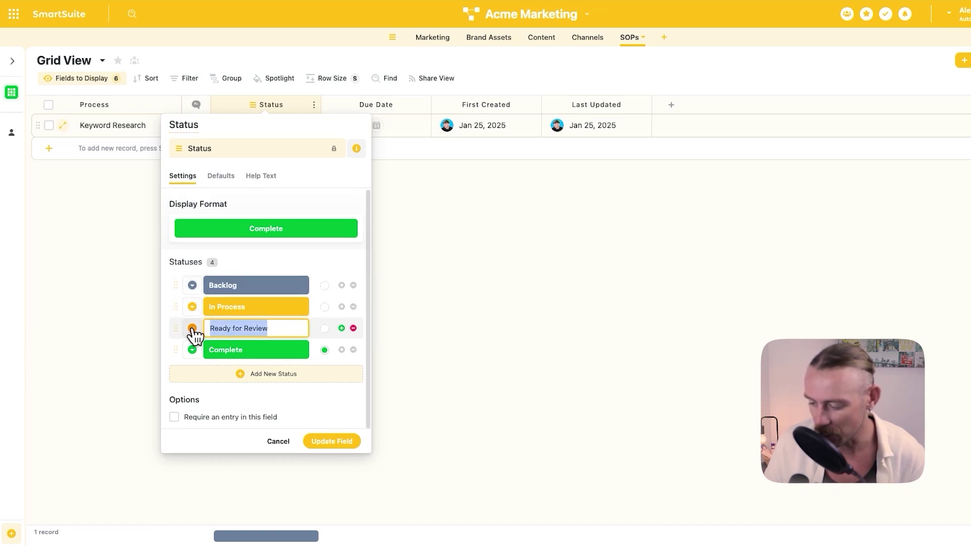
{"action": "type", "text": "Update"}
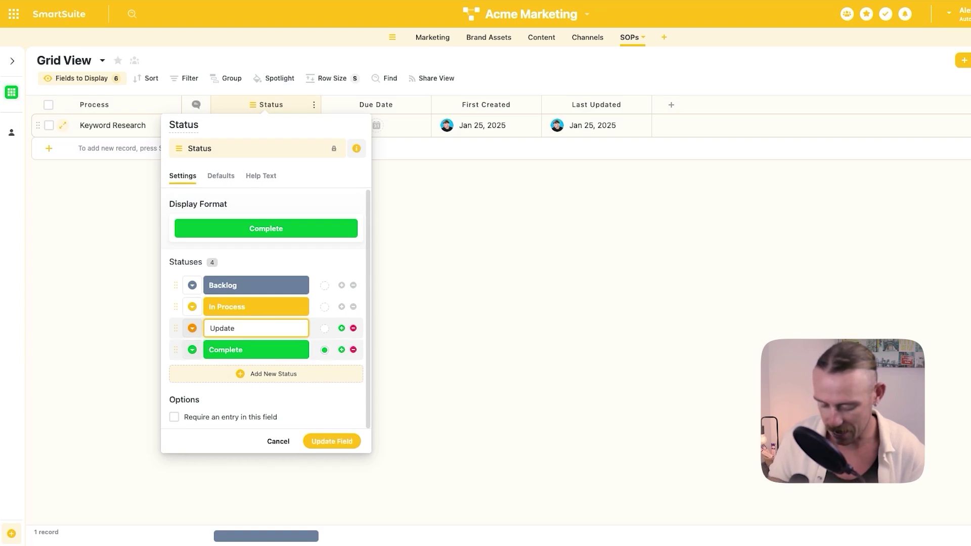
{"action": "left_click", "coordinate": [226, 349]}
{"action": "double_click", "coordinate": [226, 350]}
{"action": "type", "text": "Up to date"}
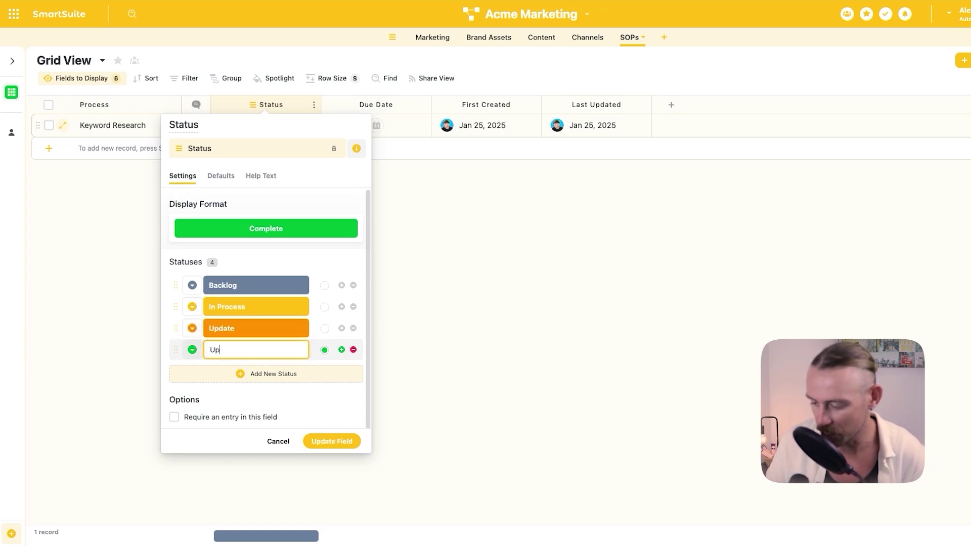
{"action": "left_click", "coordinate": [192, 329]}
{"action": "left_click", "coordinate": [270, 354]}
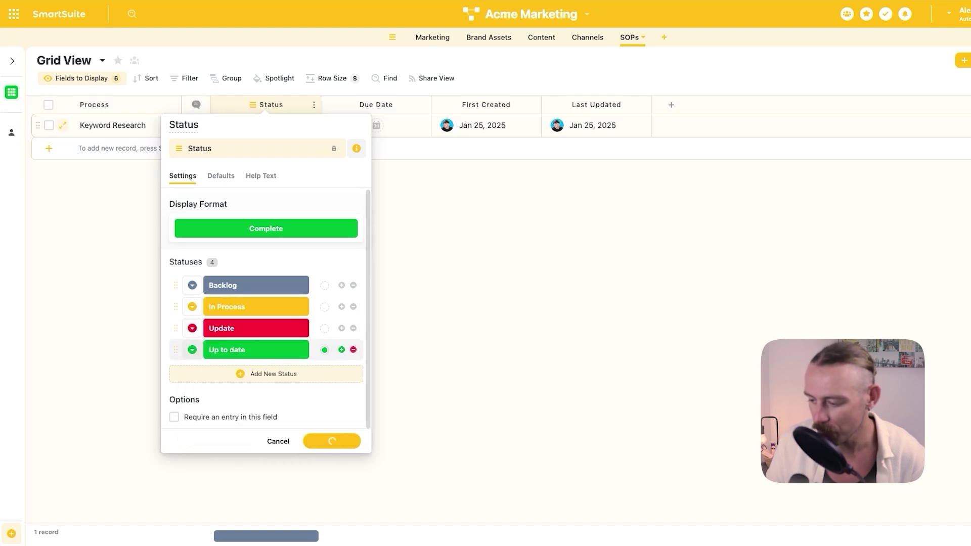
{"action": "left_click", "coordinate": [341, 451]}
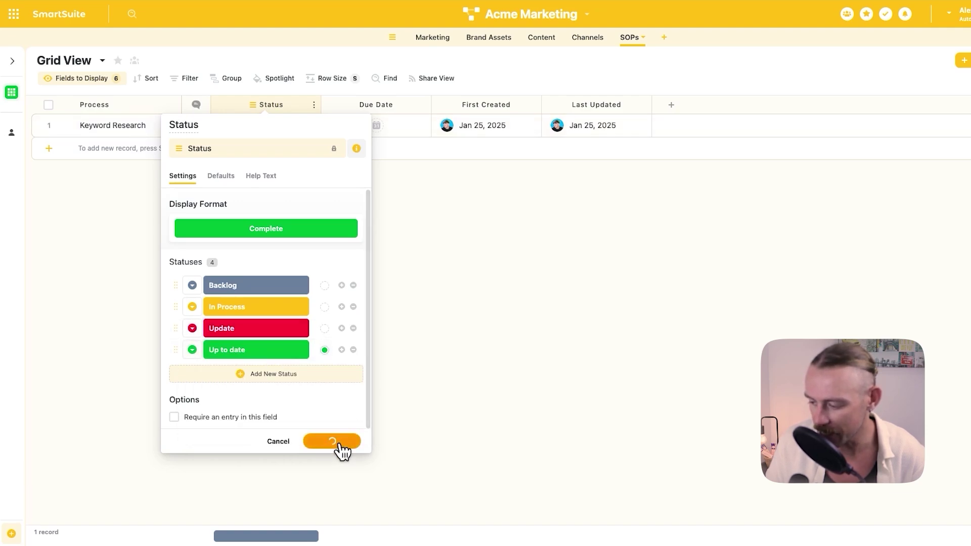
Set Keyword Research's status to In Process and delete the Due Date field.
{"action": "left_click", "coordinate": [310, 126]}
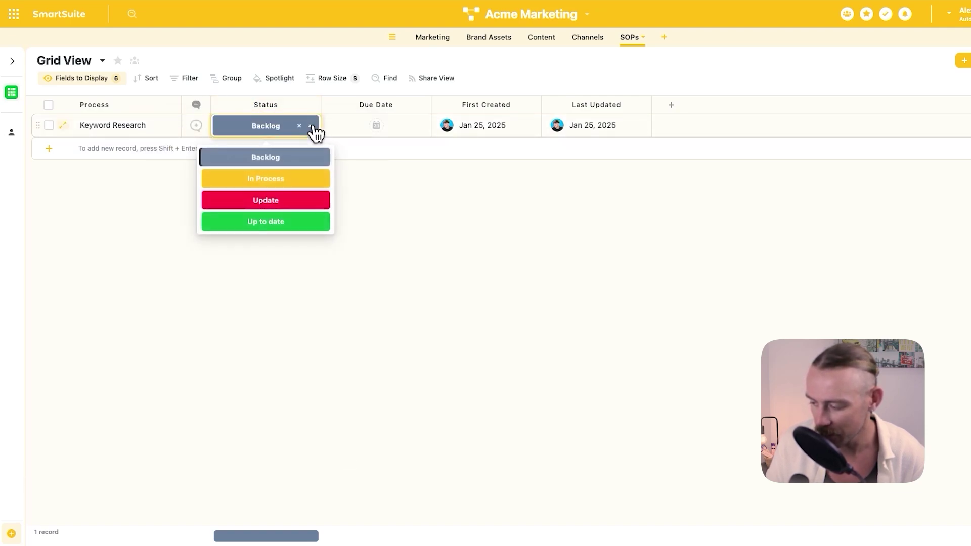
{"action": "left_click", "coordinate": [265, 179]}
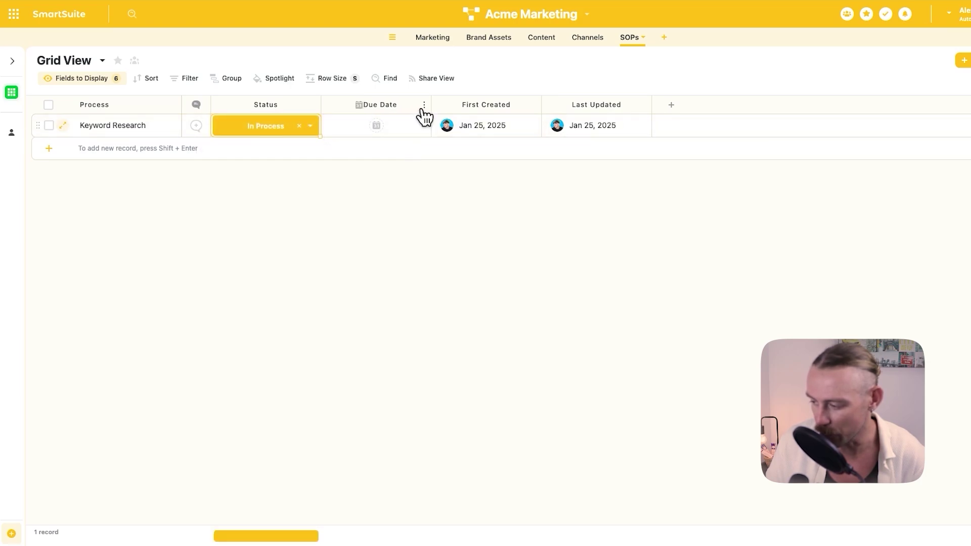
{"action": "left_click", "coordinate": [423, 106]}
{"action": "left_click", "coordinate": [365, 381]}
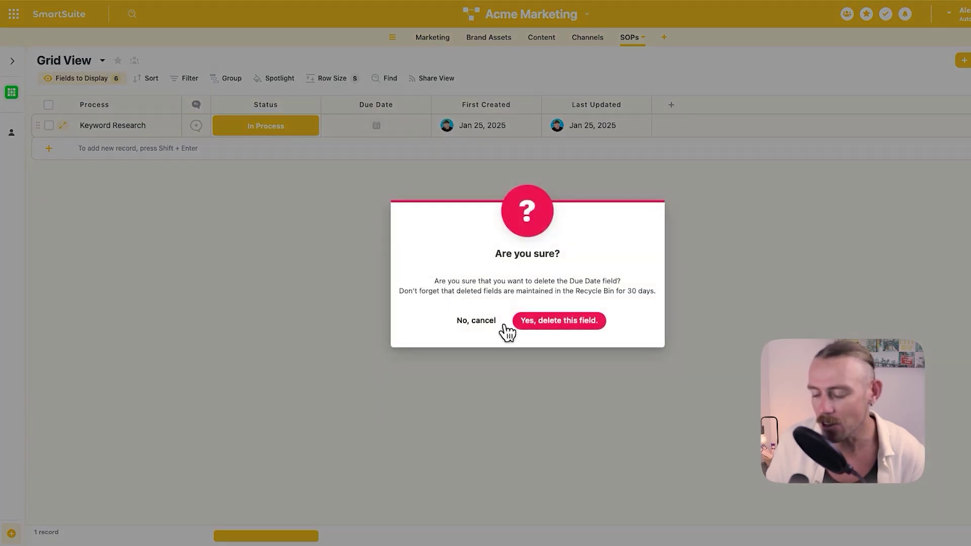
{"action": "left_click", "coordinate": [524, 321]}
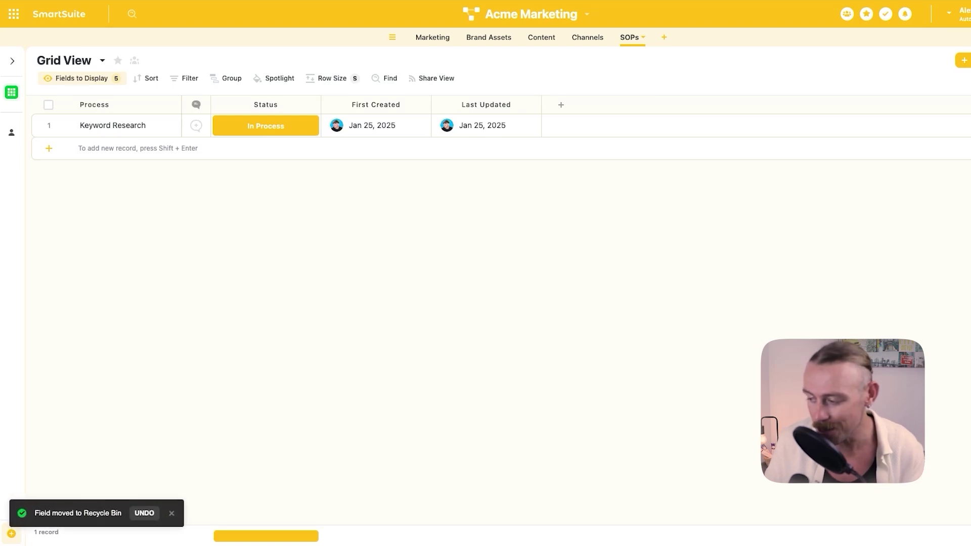
{"action": "left_click", "coordinate": [561, 104]}
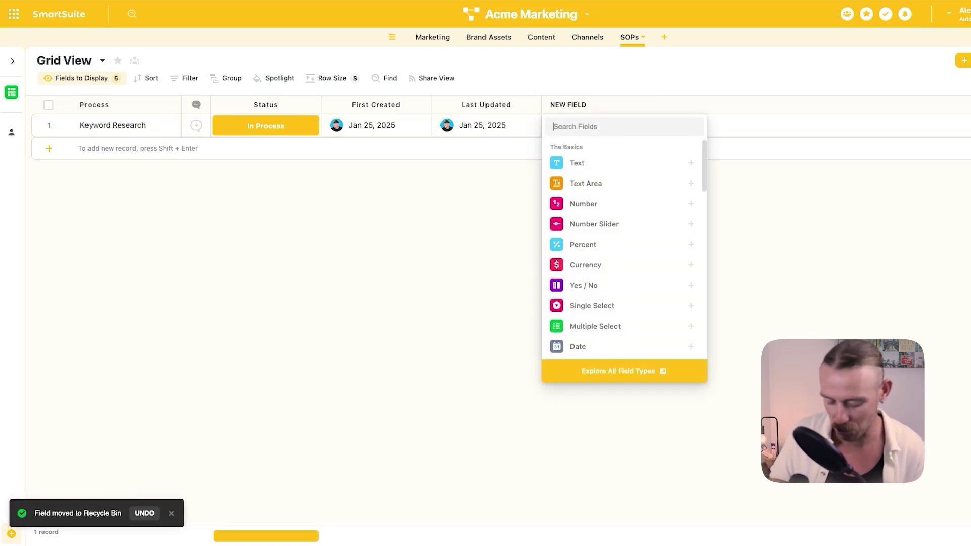
{"action": "type", "text": "smartdoc"}
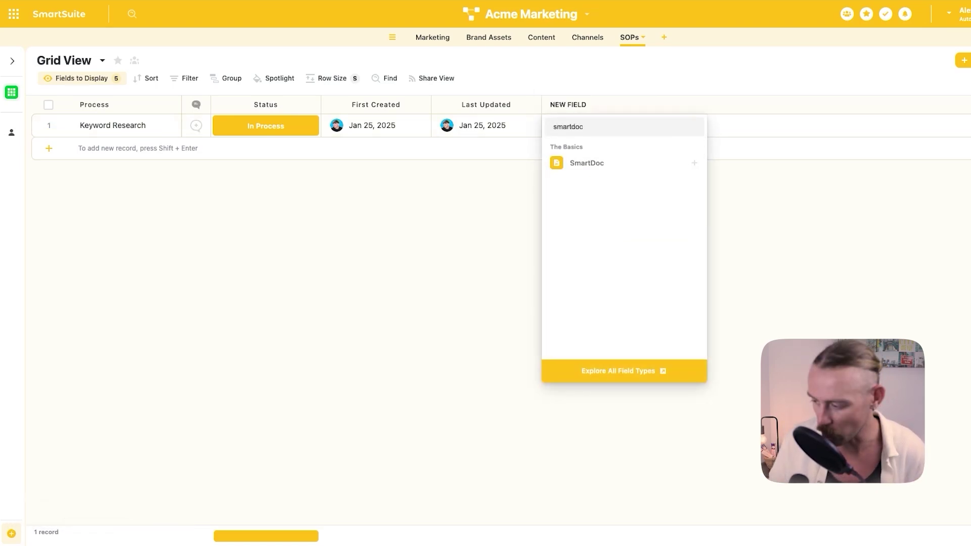
{"action": "left_click", "coordinate": [602, 169]}
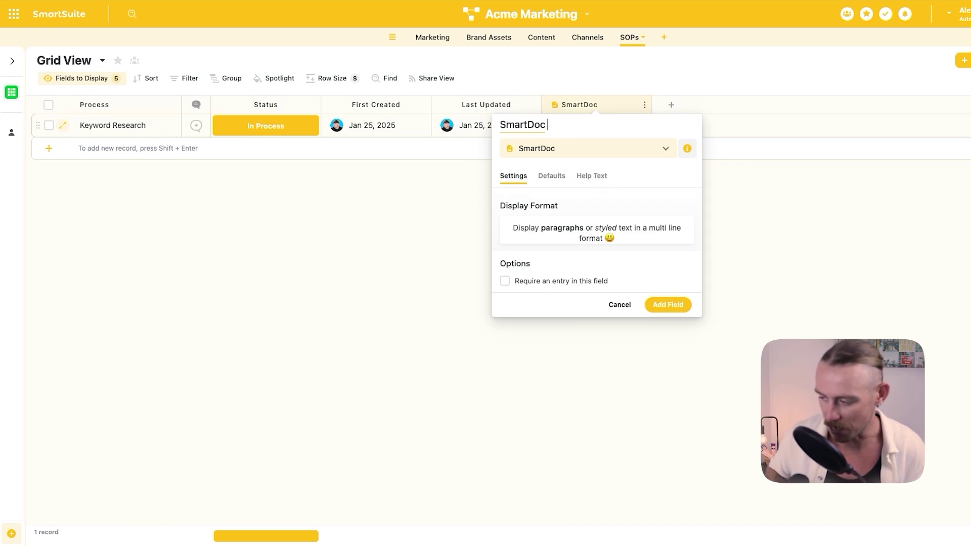
{"action": "type", "text": "SOP"}
{"action": "left_click", "coordinate": [658, 304]}
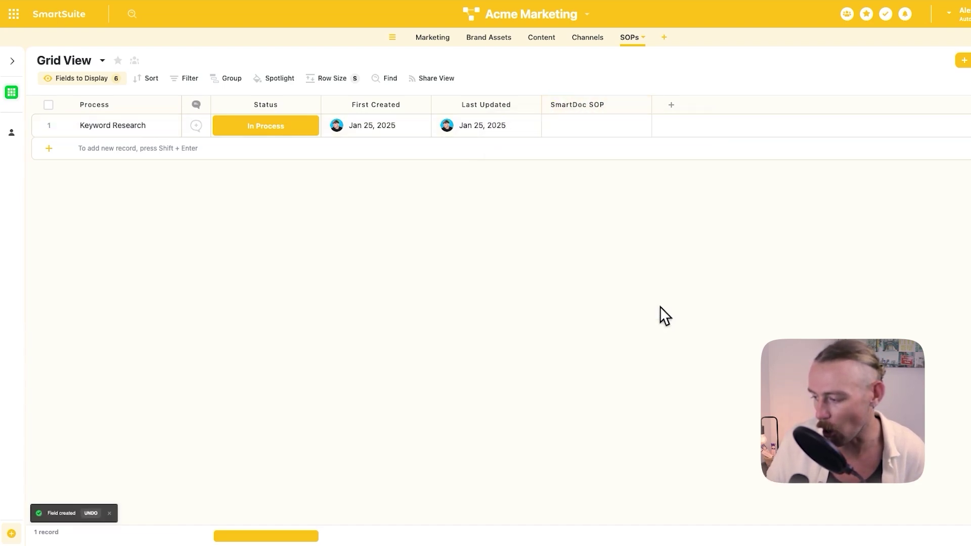
{"action": "left_click", "coordinate": [597, 125]}
{"action": "left_click", "coordinate": [596, 125]}
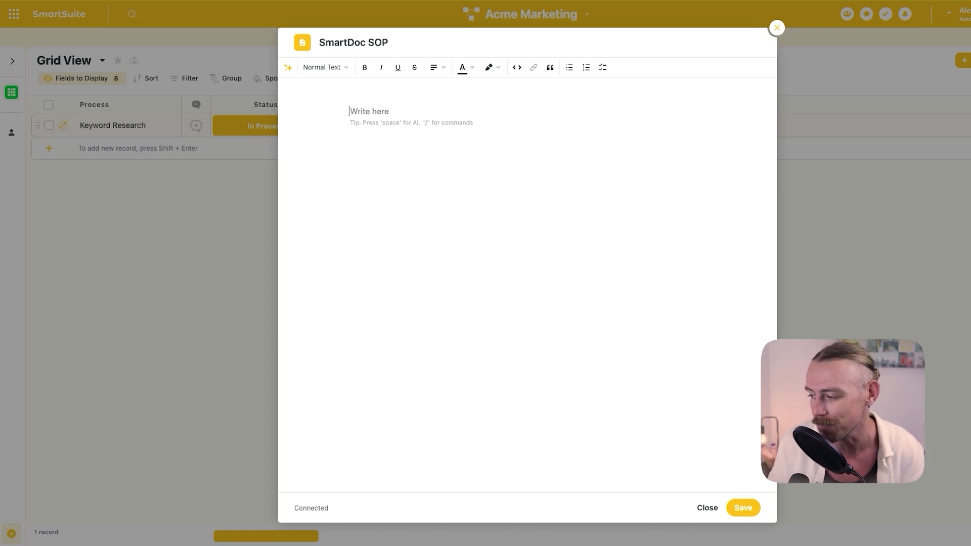
{"action": "left_click", "coordinate": [777, 28]}
{"action": "left_click", "coordinate": [644, 108]}
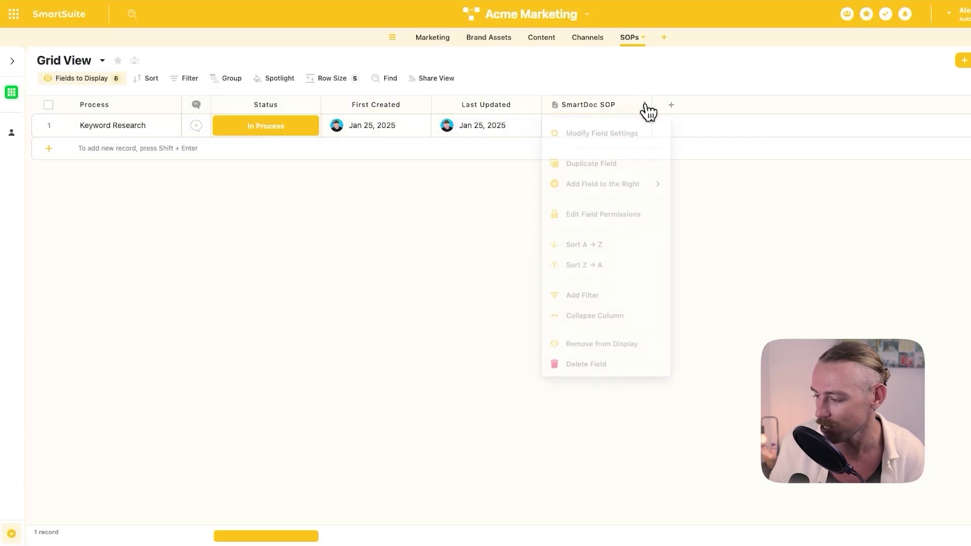
{"action": "left_click", "coordinate": [586, 364]}
{"action": "left_click", "coordinate": [573, 322]}
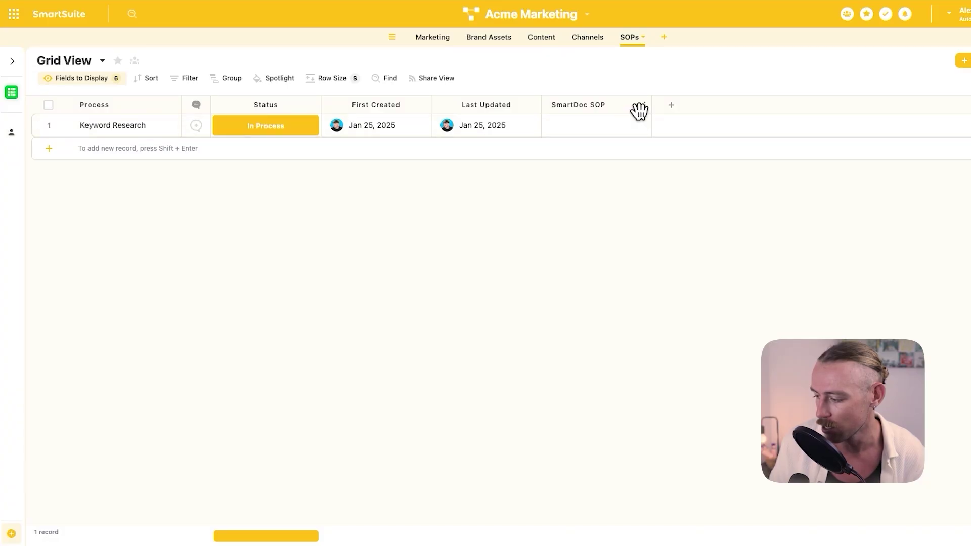
Add a Link-type field named 'SOP Link' to the SOPs table.
{"action": "left_click", "coordinate": [563, 105]}
{"action": "type", "text": "link"}
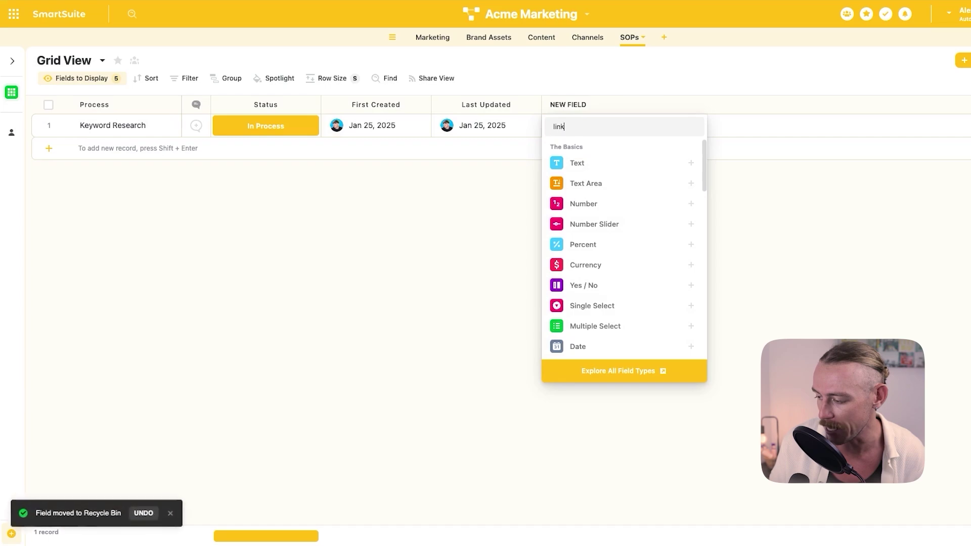
{"action": "left_click", "coordinate": [580, 163]}
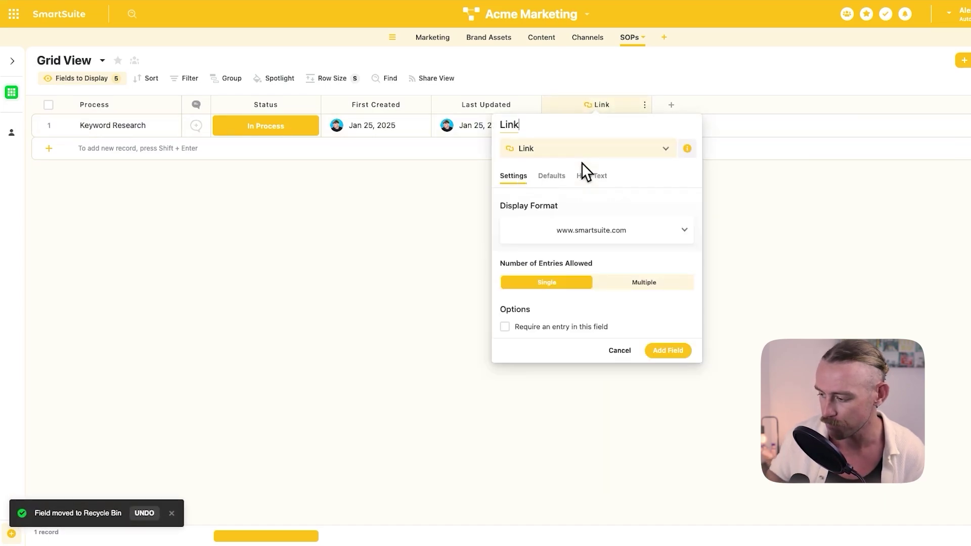
{"action": "key", "text": "super+a"}
{"action": "type", "text": "SOP Link"}
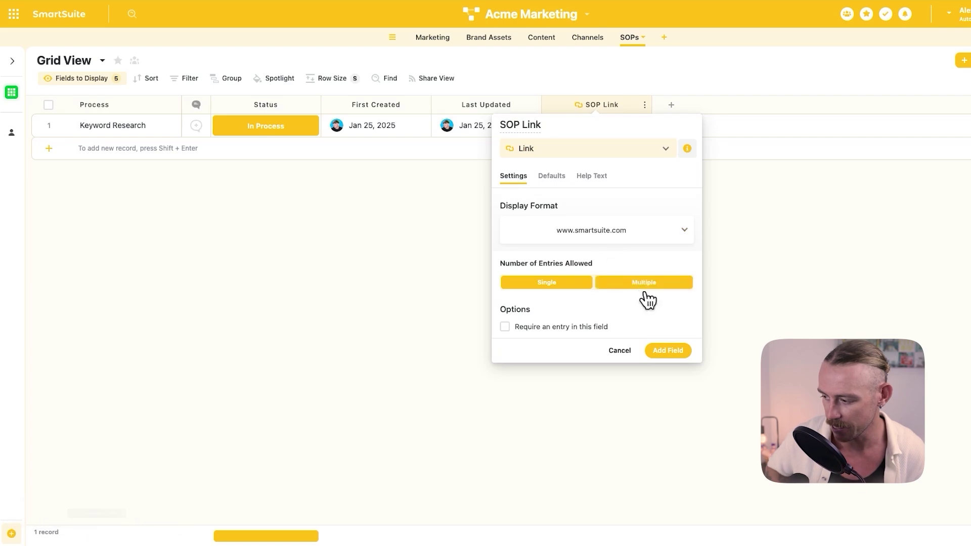
{"action": "left_click", "coordinate": [673, 353]}
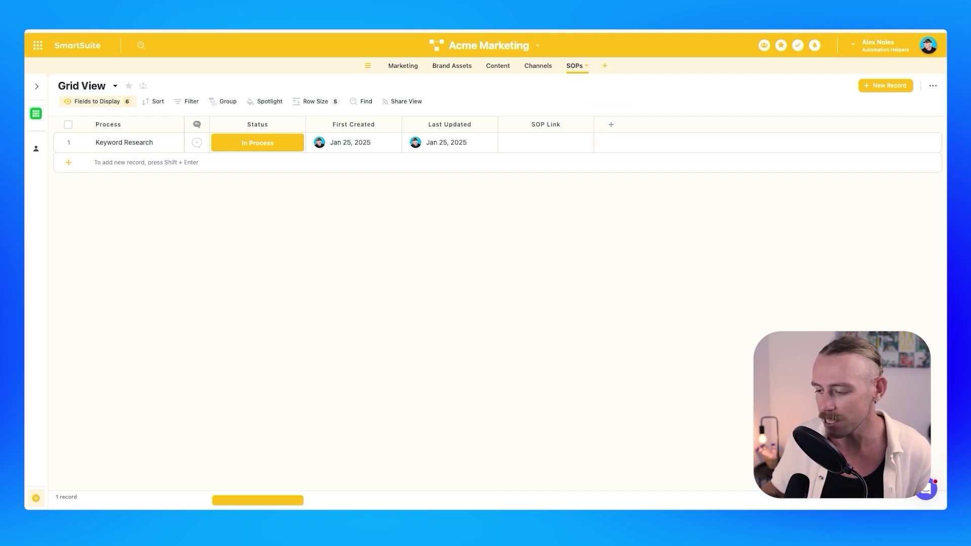
Create a new Card View for the SOPs table, keeping the default name Card View.
{"action": "left_click", "coordinate": [37, 87]}
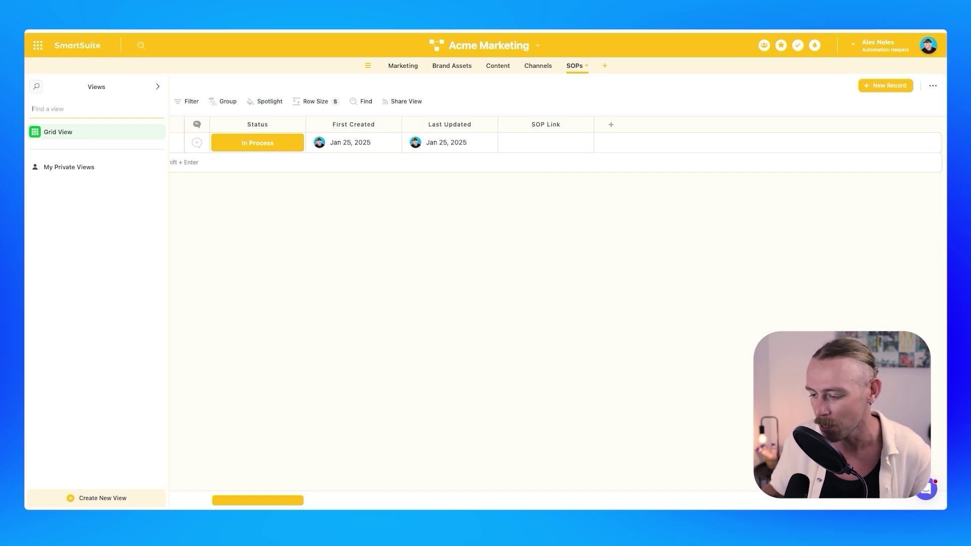
{"action": "left_click", "coordinate": [124, 499]}
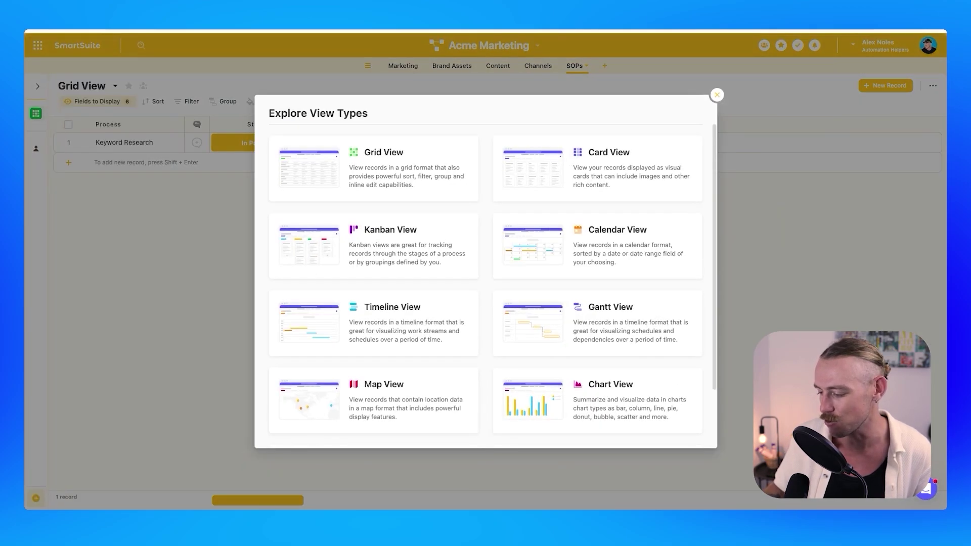
{"action": "left_click", "coordinate": [594, 177]}
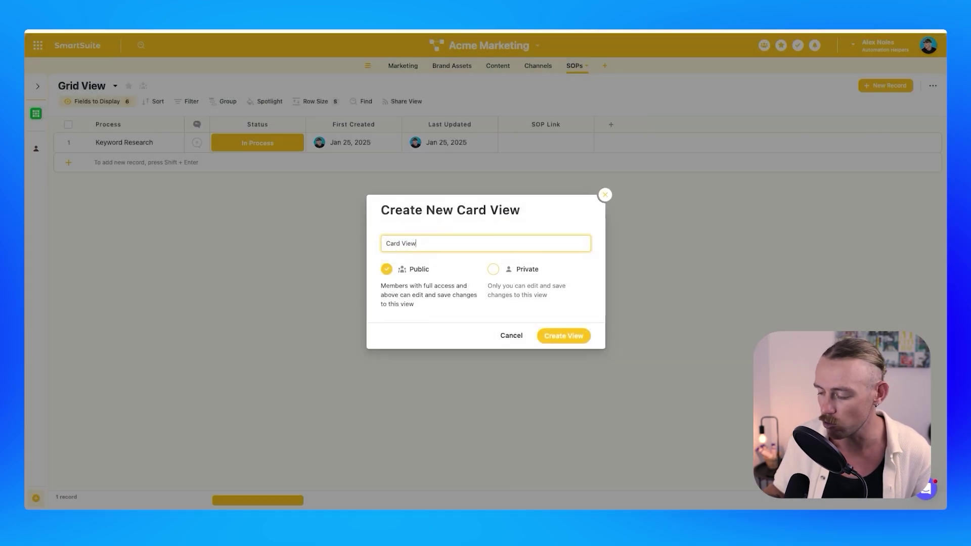
{"action": "key", "text": "shift+Left"}
{"action": "key", "text": "shift+Left"}
{"action": "key", "text": "shift+Left"}
{"action": "key", "text": "shift+Left"}
{"action": "key", "text": "shift+Left"}
{"action": "key", "text": "shift+Left"}
{"action": "key", "text": "shift+Left"}
{"action": "key", "text": "shift+Left"}
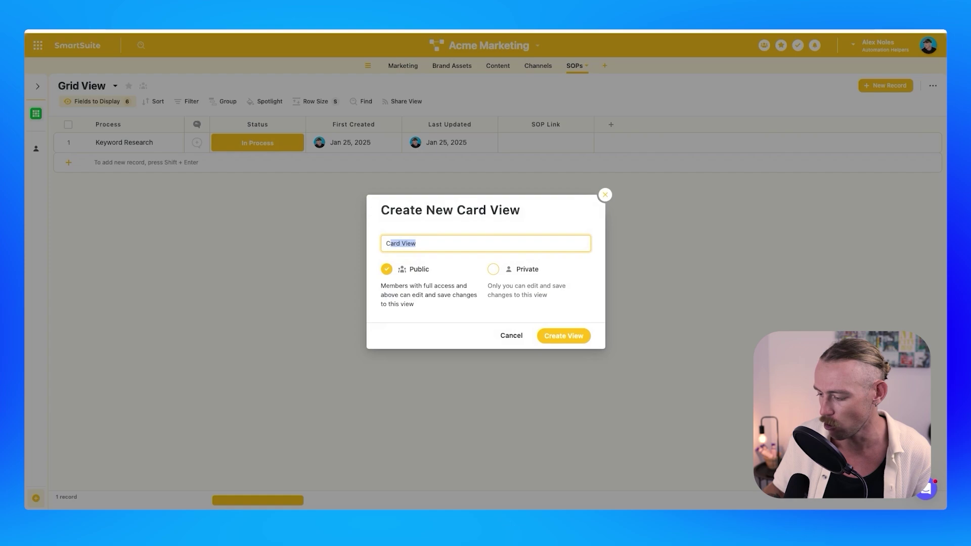
{"action": "key", "text": "shift+Left"}
{"action": "left_click", "coordinate": [551, 339]}
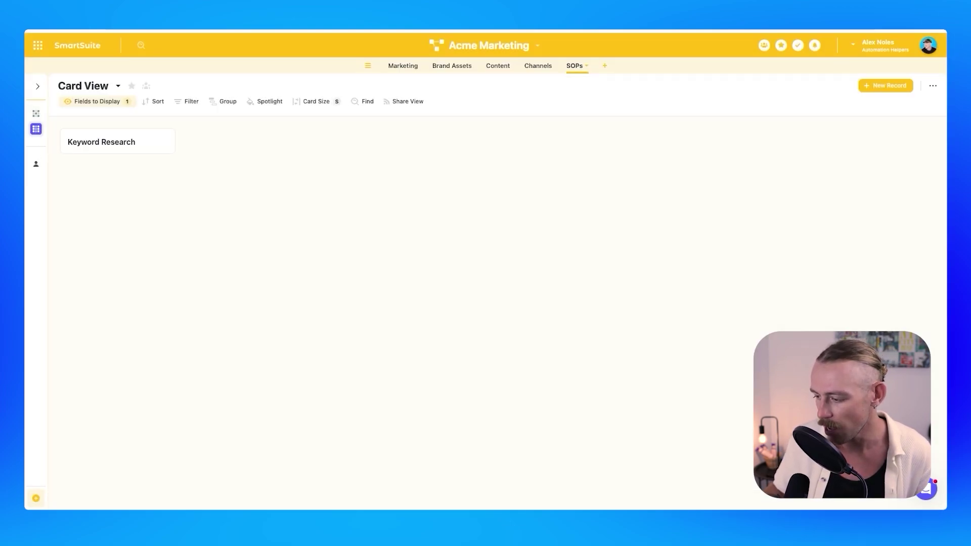
Set card size to M and show Last Updated, SOP Link and Status on the cards.
{"action": "left_click", "coordinate": [320, 103]}
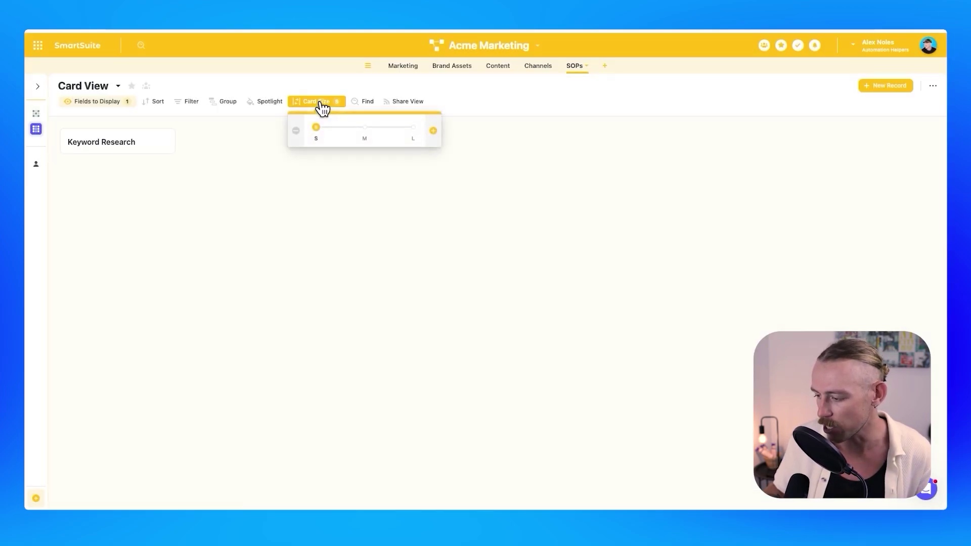
{"action": "left_click", "coordinate": [364, 127]}
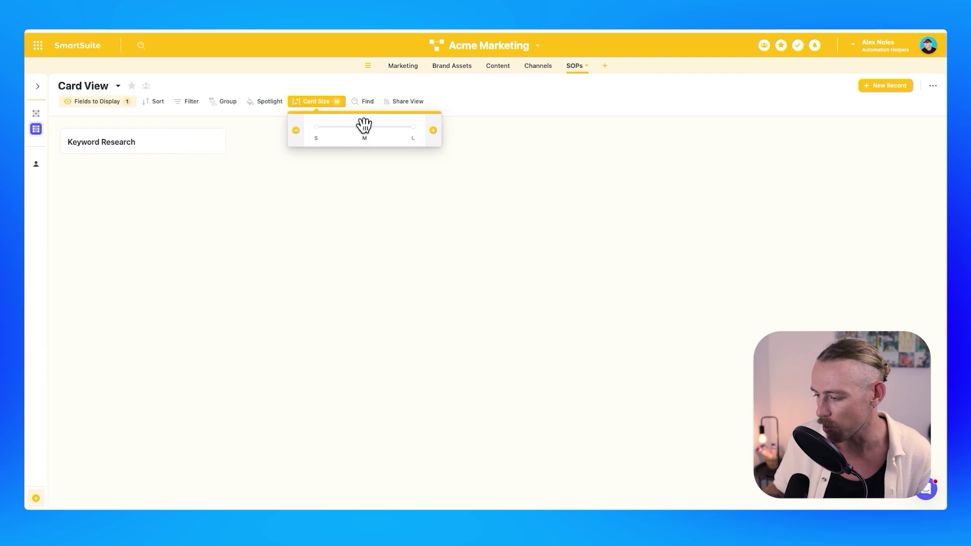
{"action": "left_click", "coordinate": [100, 102]}
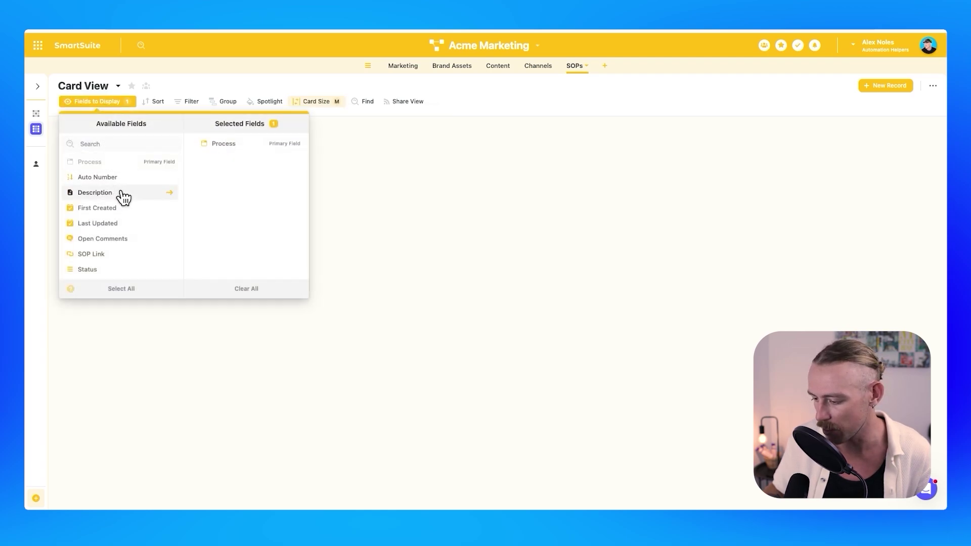
{"action": "left_click", "coordinate": [169, 225]}
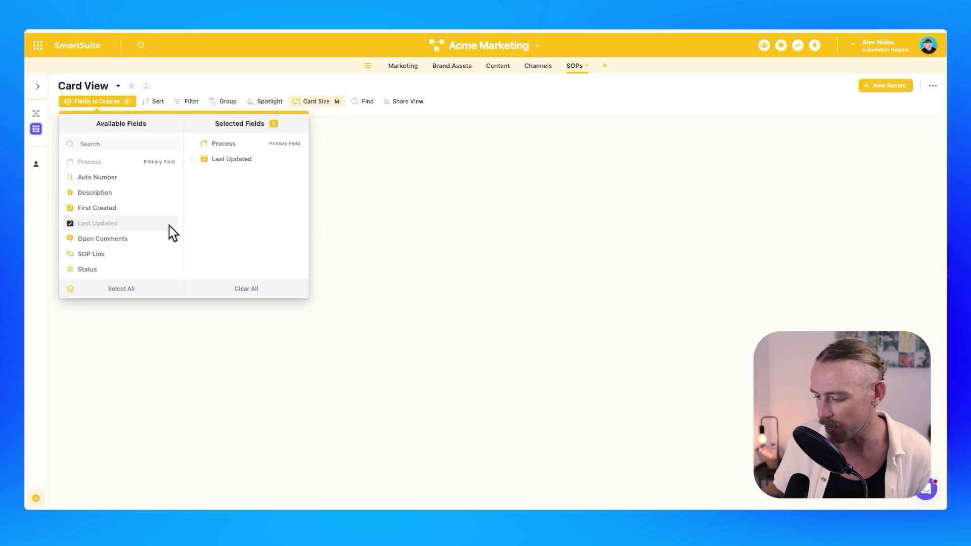
{"action": "left_click", "coordinate": [170, 255]}
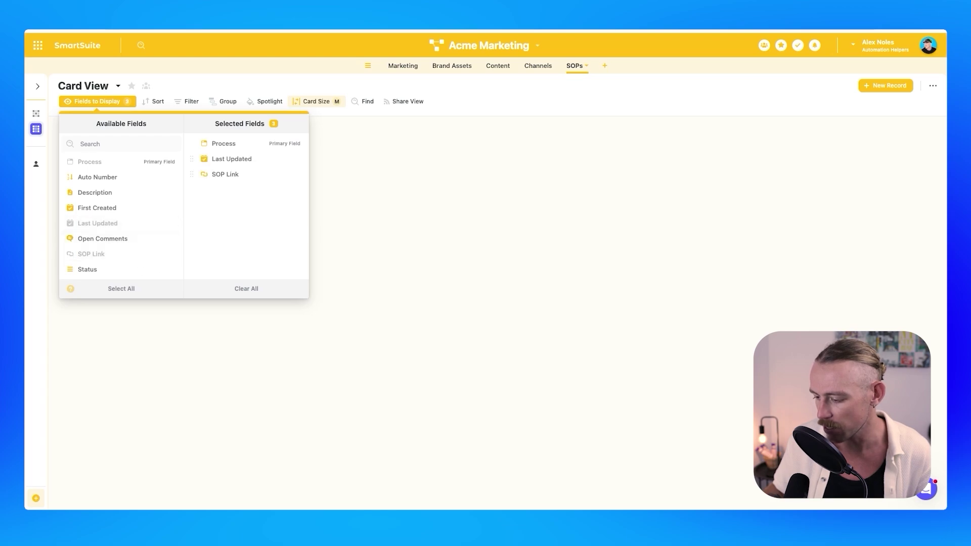
{"action": "left_click", "coordinate": [169, 270]}
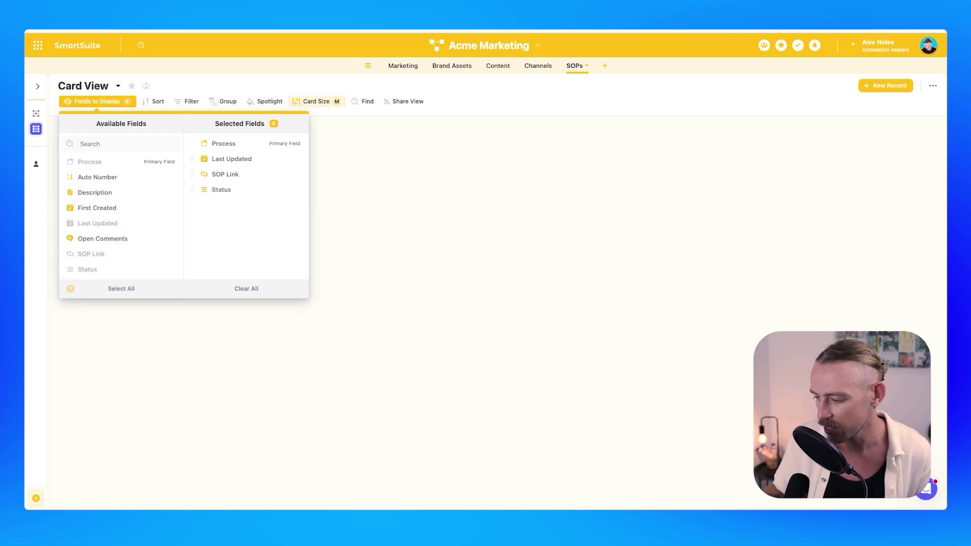
{"action": "key", "text": "Escape"}
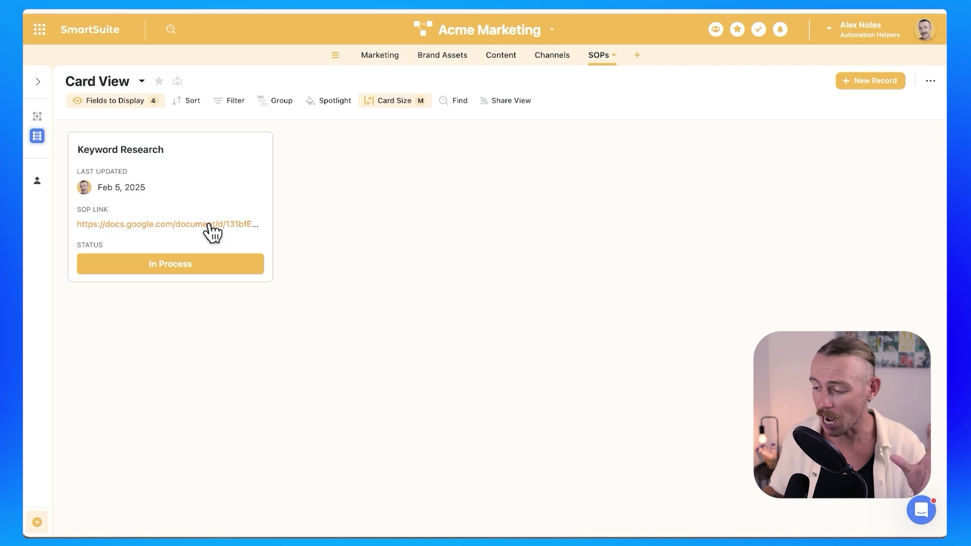
Set Keyword Research's status to Up to date, save it, and open its linked SOP document.
{"action": "left_click", "coordinate": [390, 66]}
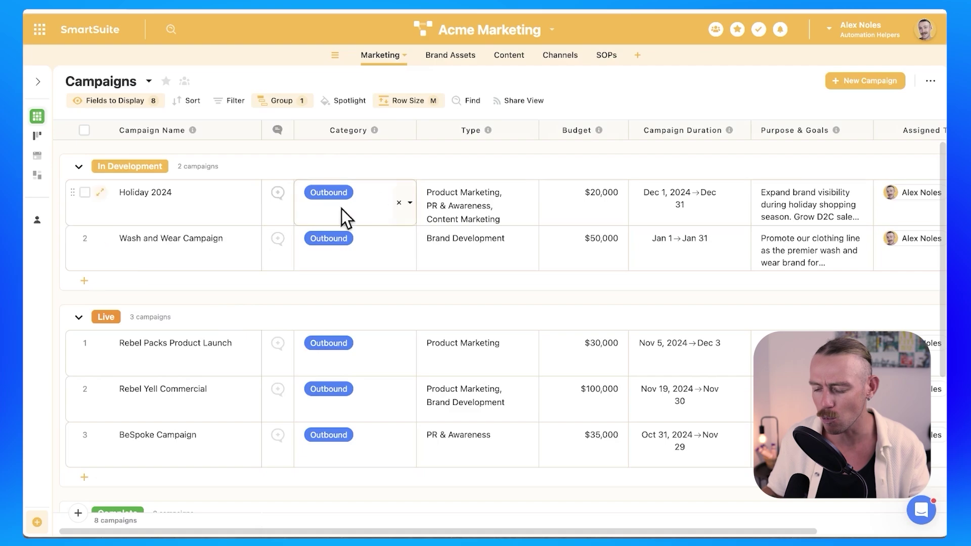
{"action": "left_click", "coordinate": [604, 57]}
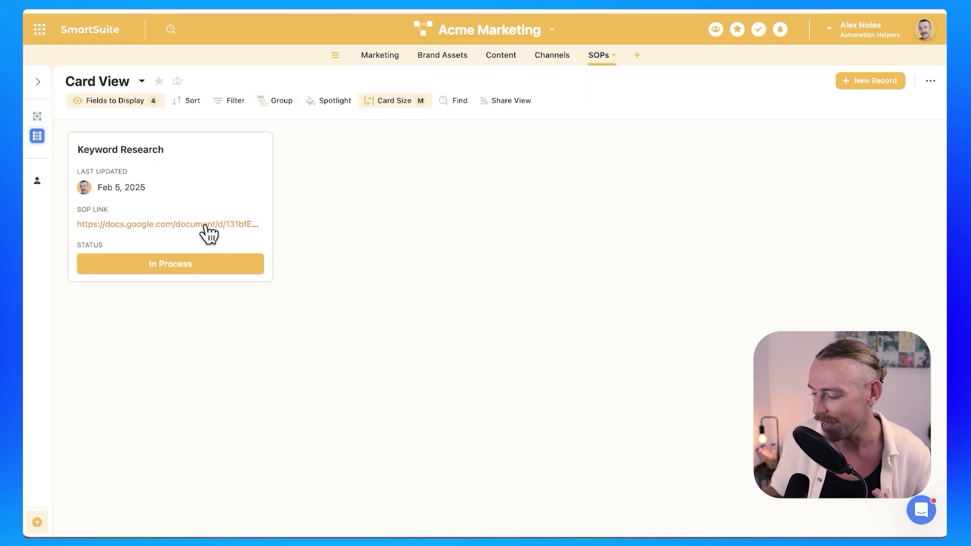
{"action": "left_click", "coordinate": [184, 261]}
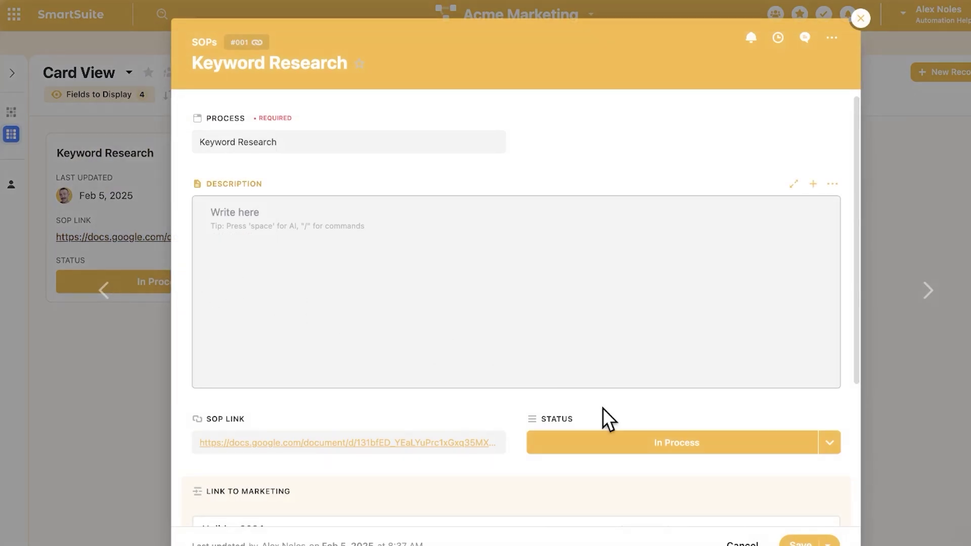
{"action": "left_click", "coordinate": [832, 445]}
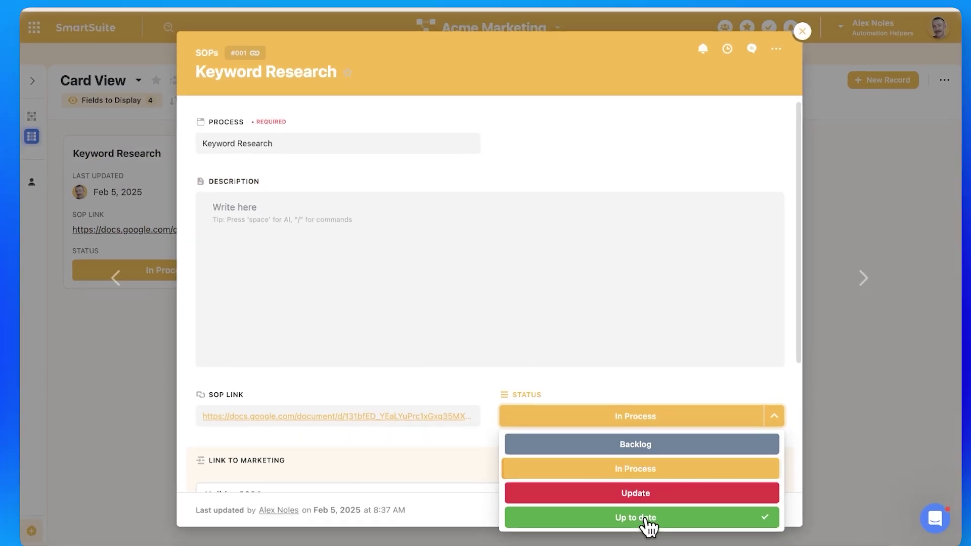
{"action": "left_click", "coordinate": [690, 545]}
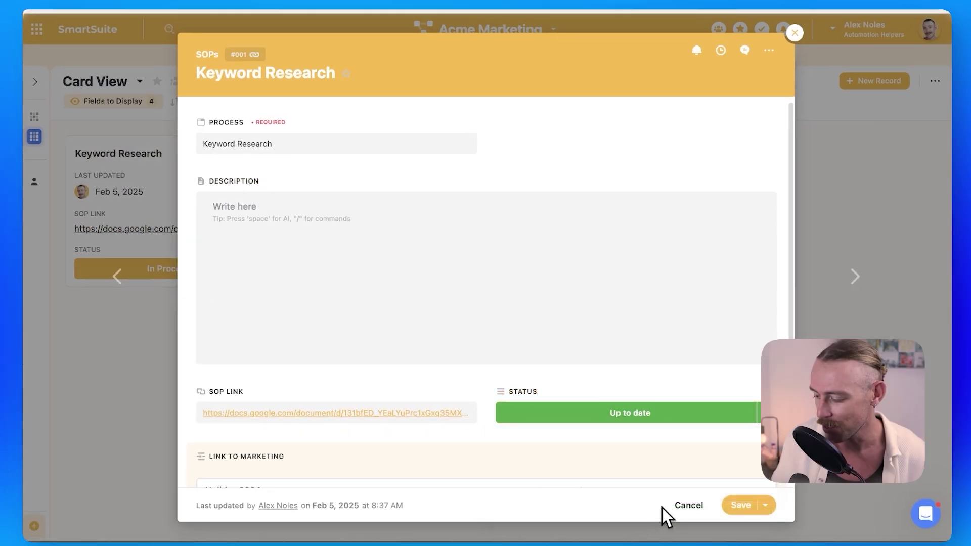
{"action": "left_click", "coordinate": [731, 504]}
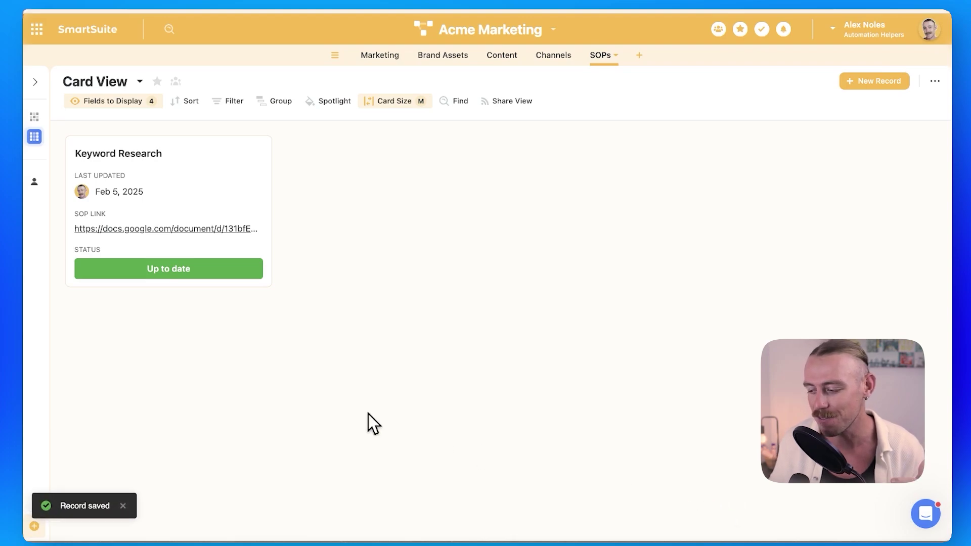
{"action": "left_click", "coordinate": [144, 226]}
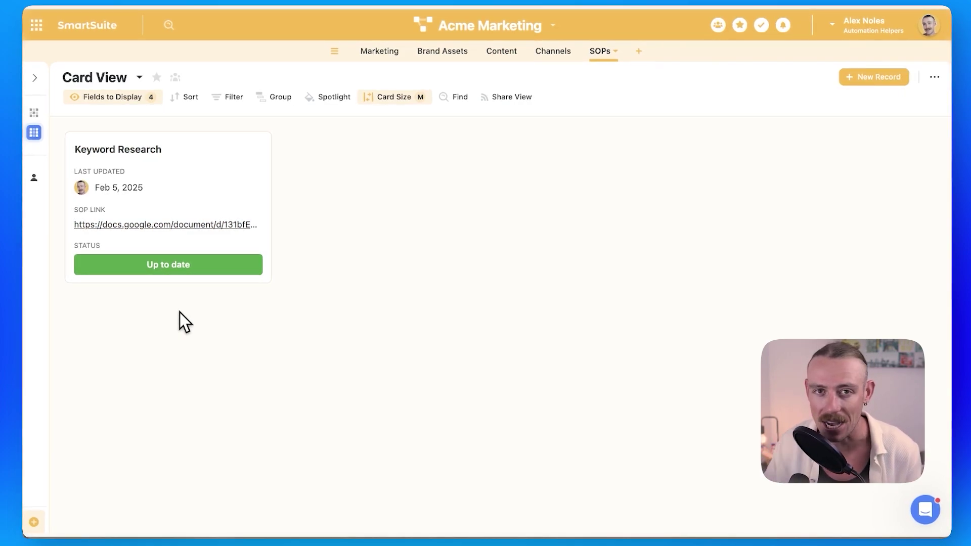
Open the full Holiday 2024 record in the Marketing campaigns table.
{"action": "left_click", "coordinate": [388, 53]}
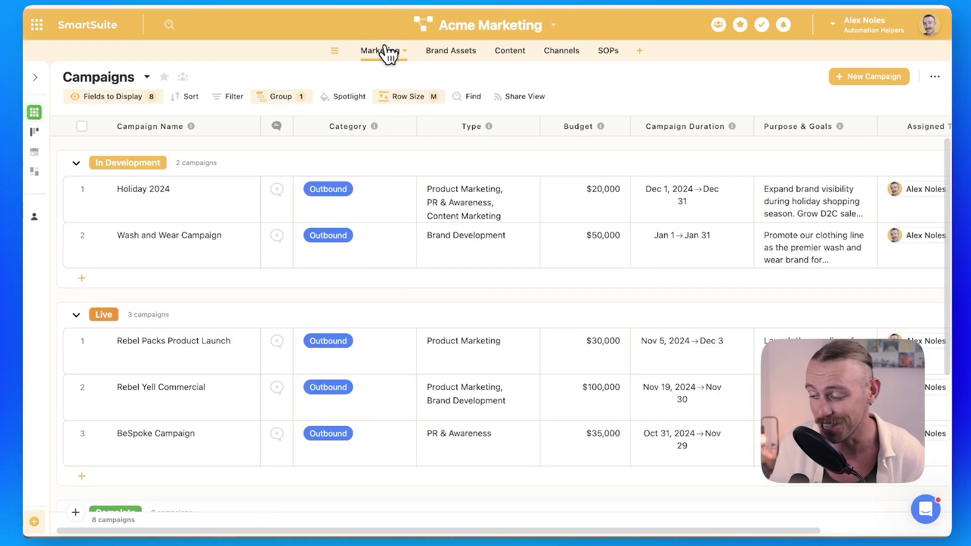
{"action": "left_click", "coordinate": [213, 187]}
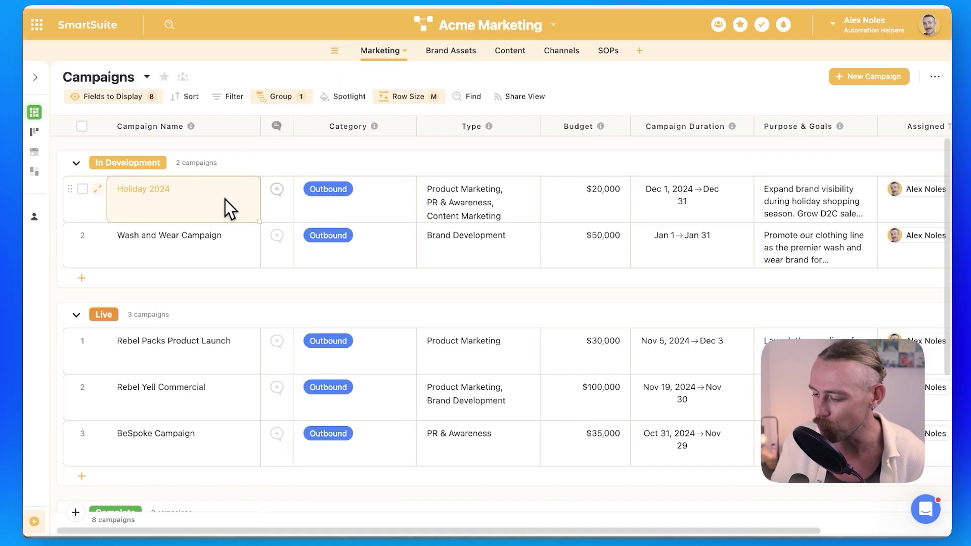
{"action": "left_click", "coordinate": [240, 207]}
{"action": "left_click", "coordinate": [100, 190]}
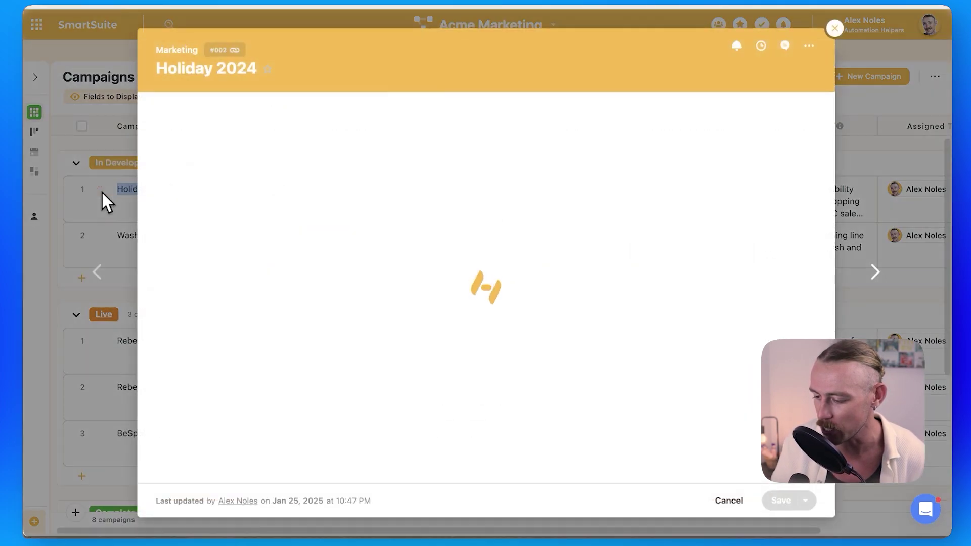
{"action": "scroll", "coordinate": [304, 384], "scroll_direction": "down", "scroll_amount": 1}
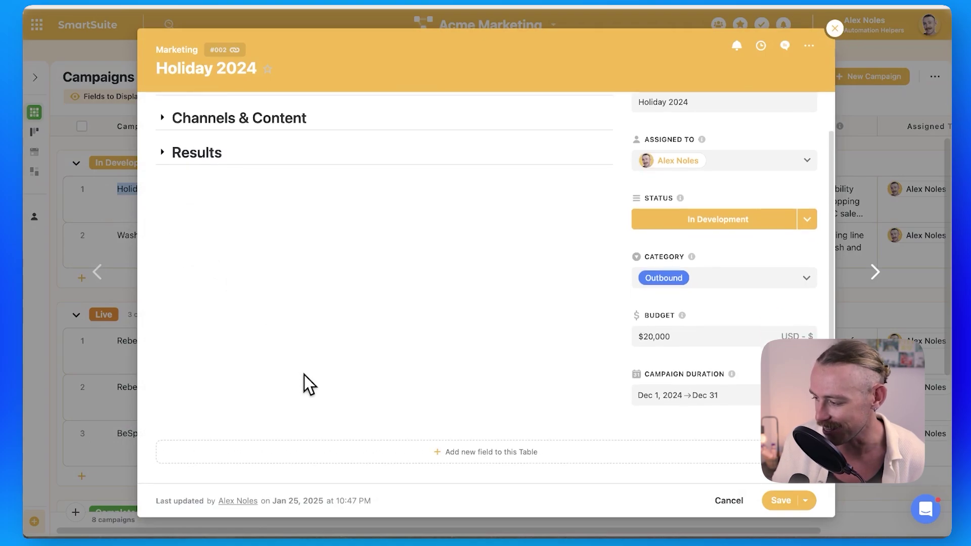
Add a new Linked Record field to the campaigns table that links to the SOPs table.
{"action": "left_click", "coordinate": [473, 455]}
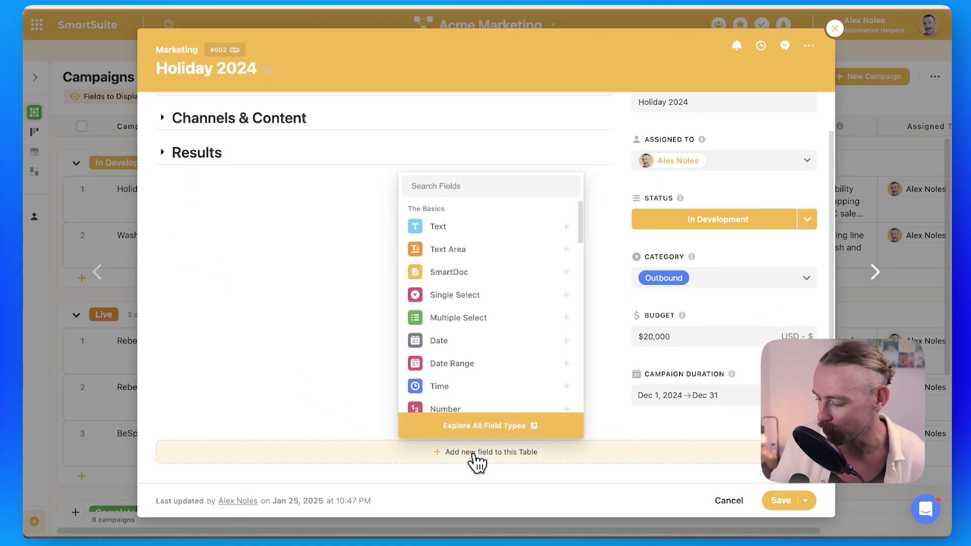
{"action": "type", "text": "link"}
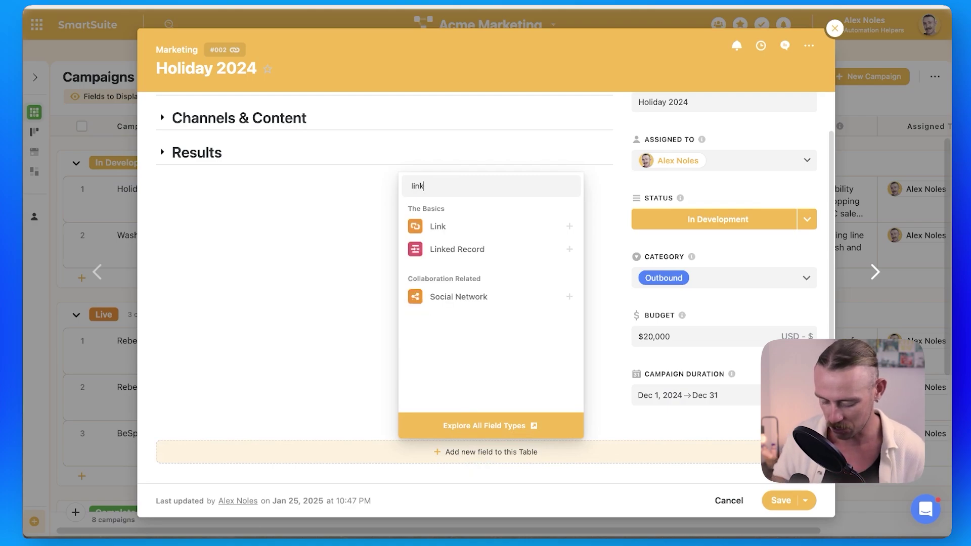
{"action": "left_click", "coordinate": [474, 253]}
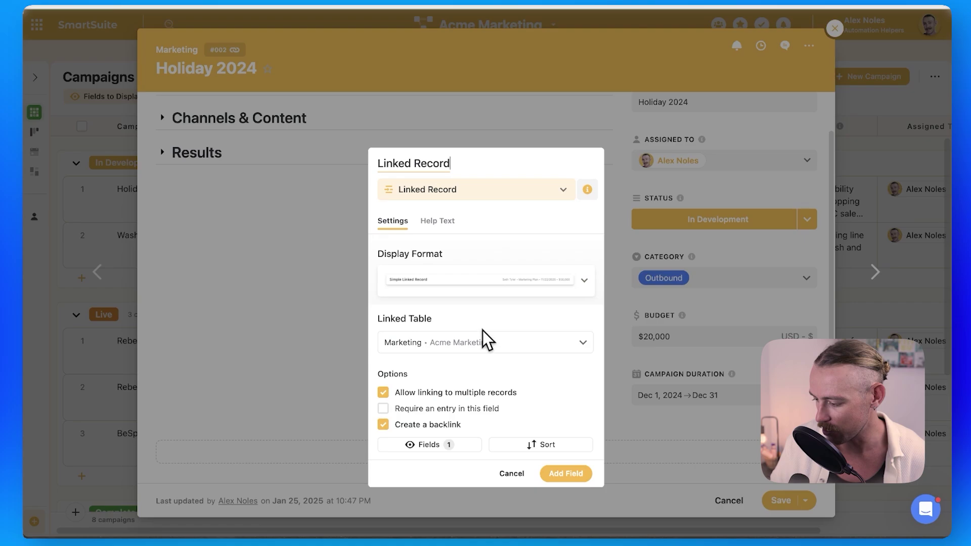
{"action": "left_click", "coordinate": [550, 350]}
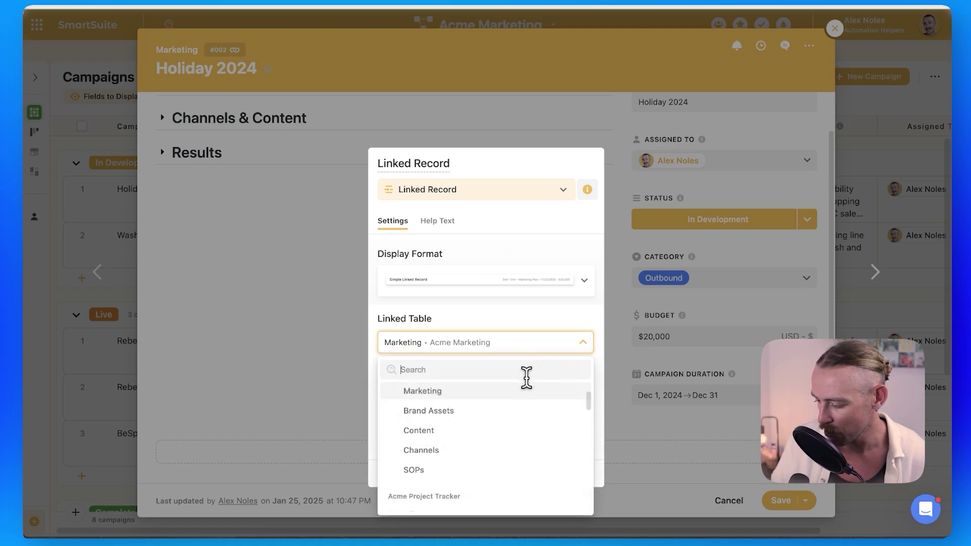
{"action": "left_click", "coordinate": [443, 468]}
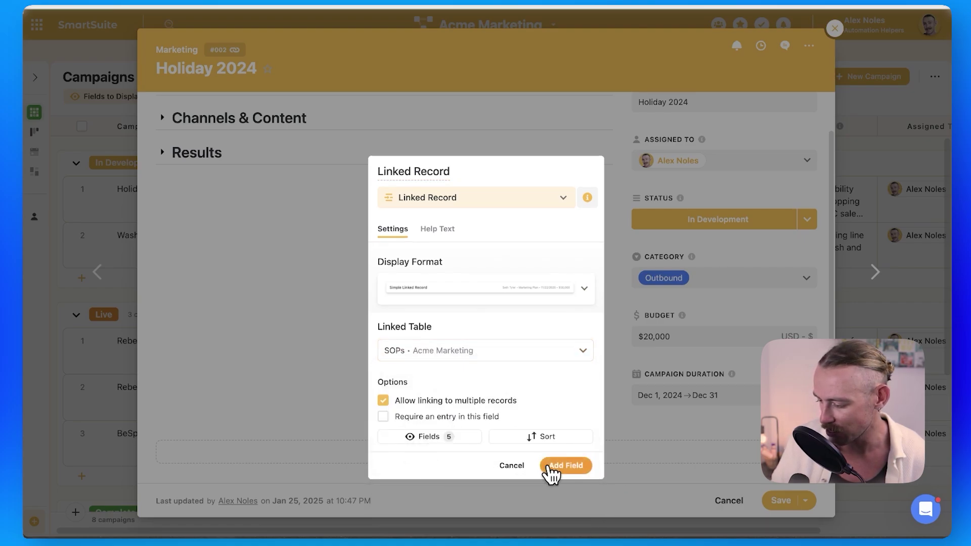
{"action": "left_click", "coordinate": [551, 471]}
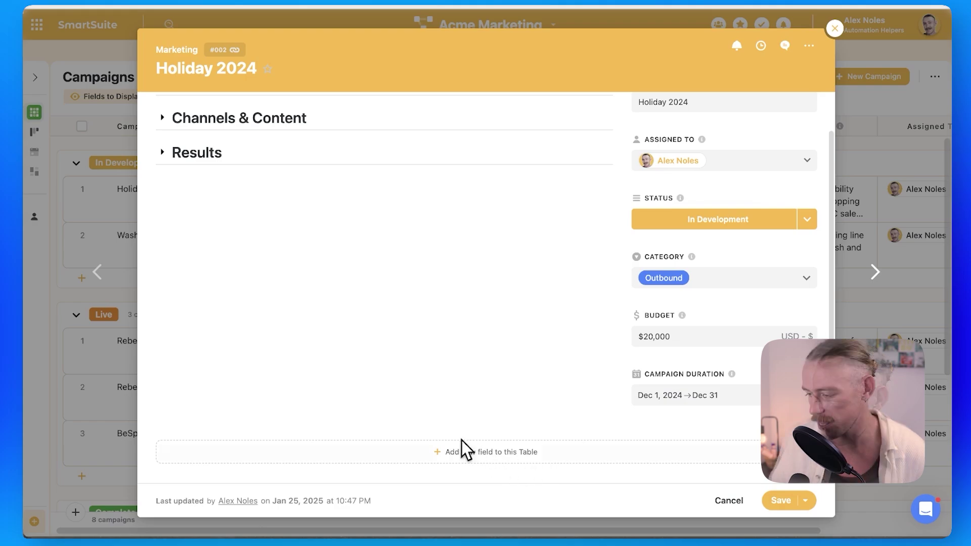
Link the Keyword Research SOP to the Holiday 2024 campaign.
{"action": "left_click", "coordinate": [160, 153]}
{"action": "scroll", "coordinate": [272, 302], "scroll_direction": "down", "scroll_amount": 8}
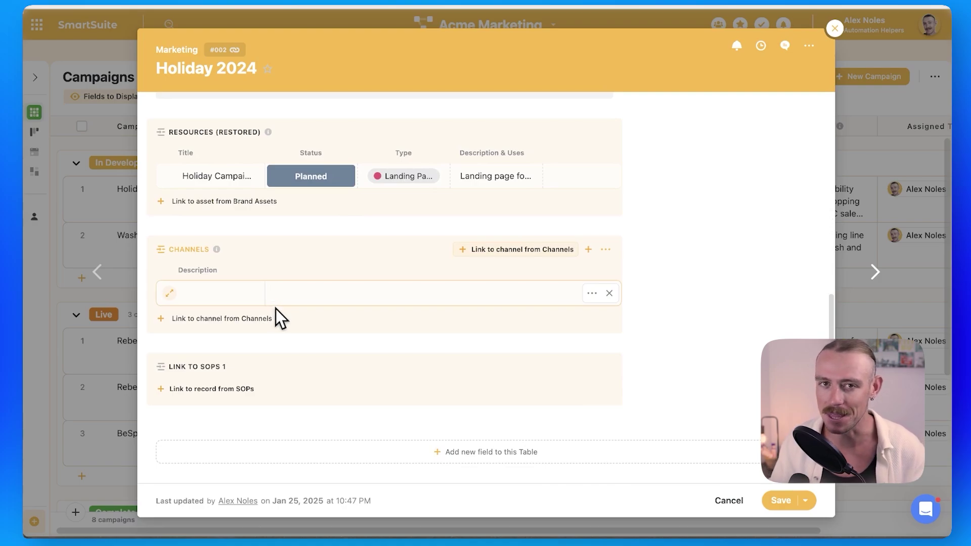
{"action": "left_click", "coordinate": [170, 394]}
{"action": "left_click", "coordinate": [340, 214]}
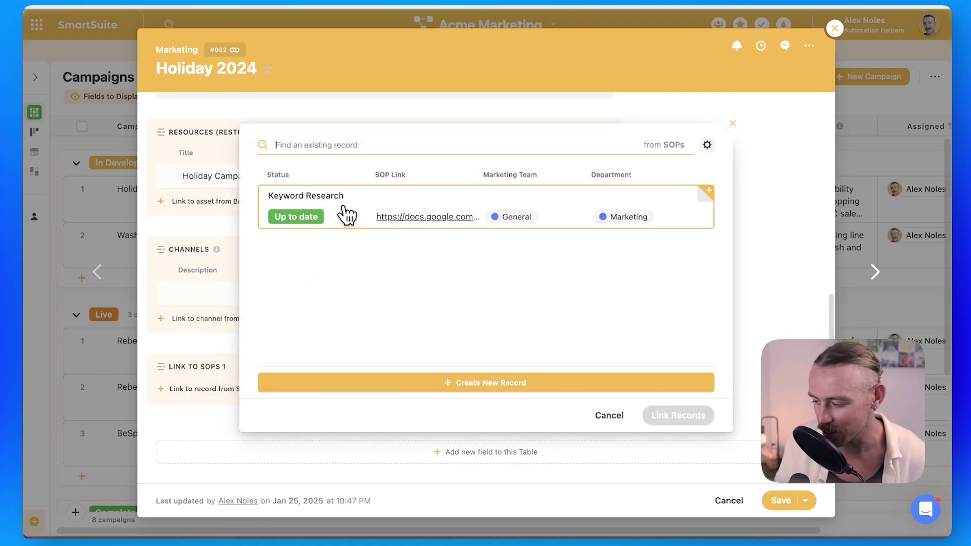
{"action": "left_click", "coordinate": [657, 417]}
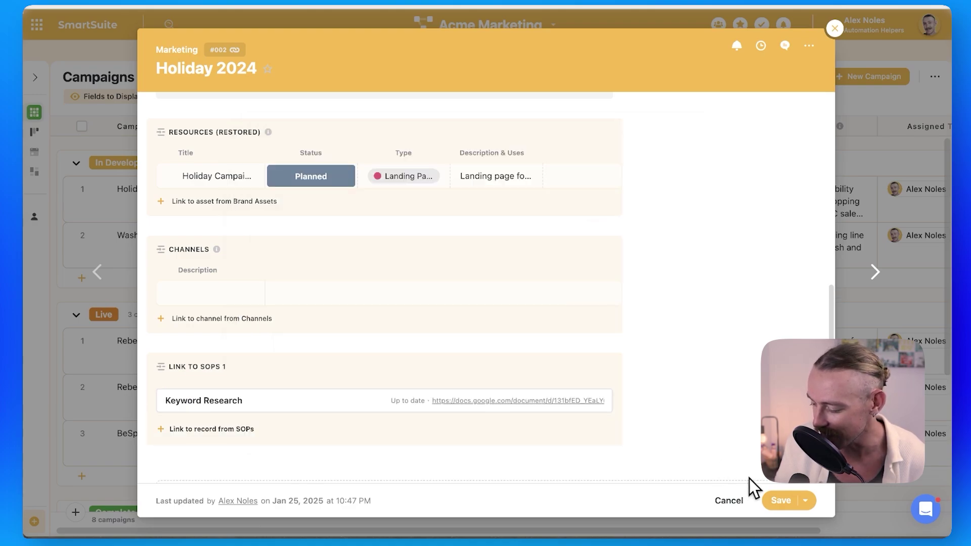
Scroll the SOPs grid right to check the team values for Guest Post Campaign and Ad Campaigns.
{"action": "left_click", "coordinate": [780, 502]}
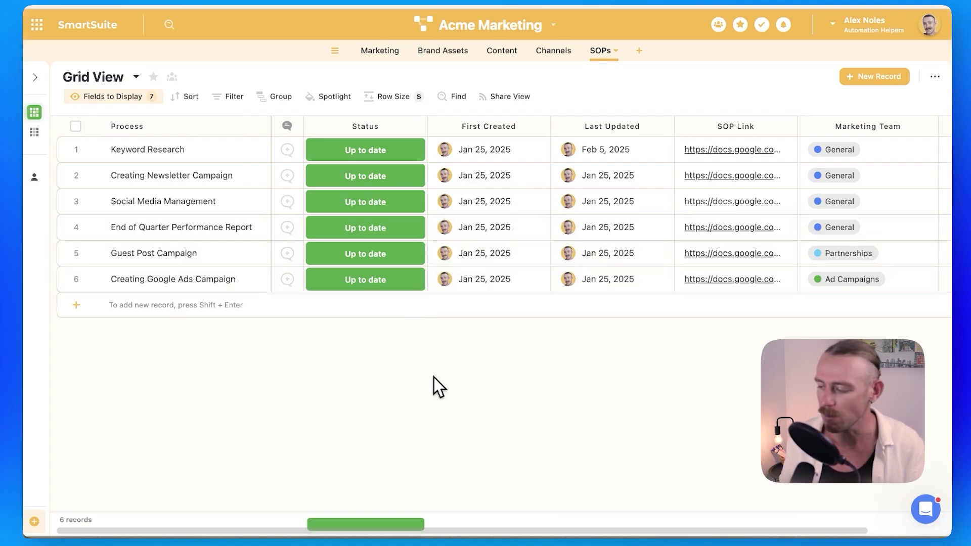
{"action": "scroll", "coordinate": [434, 378], "scroll_direction": "right", "scroll_amount": 3}
{"action": "left_click", "coordinate": [781, 278]}
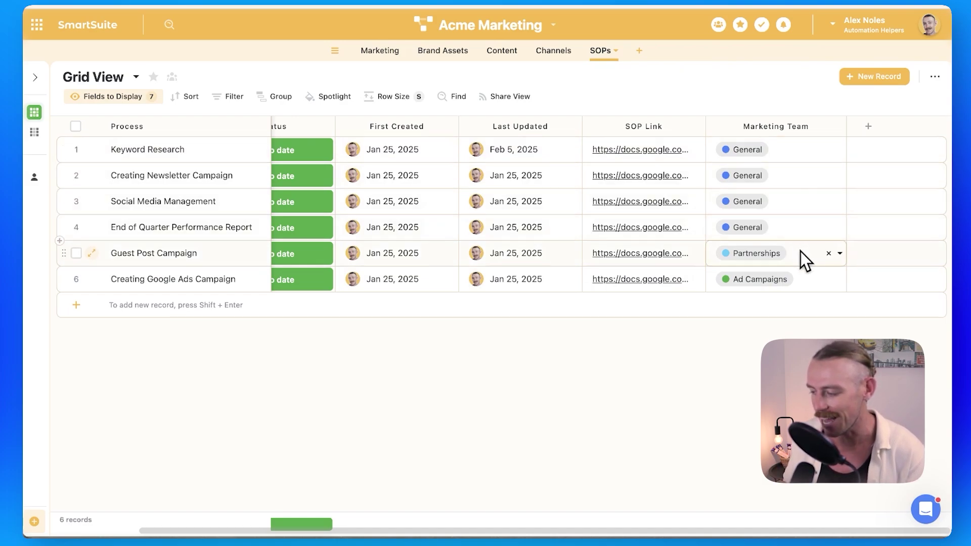
{"action": "left_click", "coordinate": [809, 283]}
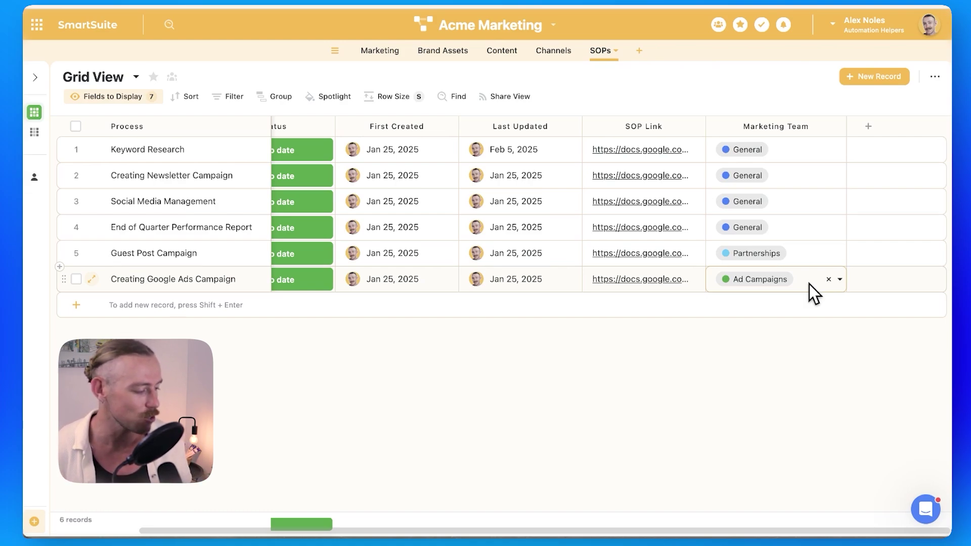
Add a Single Select field to the SOPs table with choices Marketing, HR and Sales.
{"action": "left_click", "coordinate": [868, 126]}
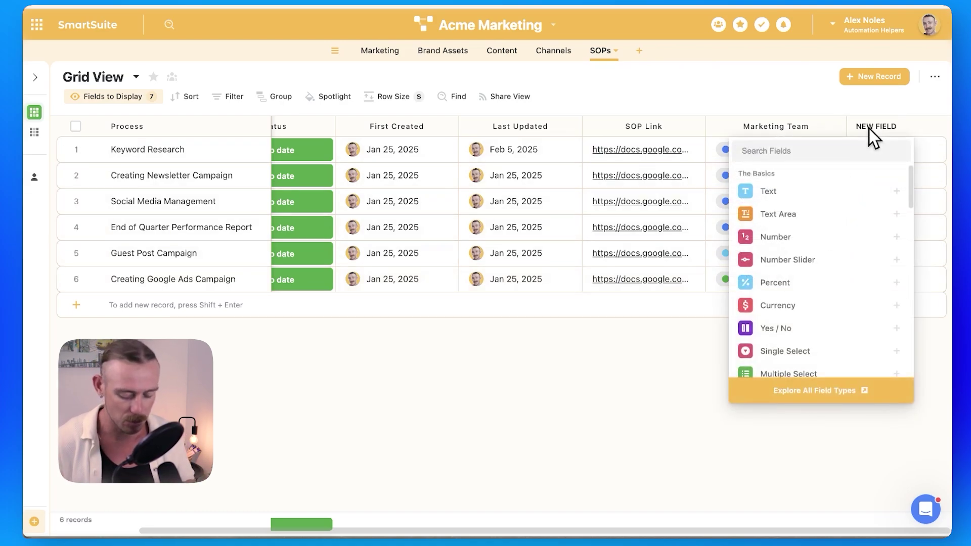
{"action": "type", "text": "sing"}
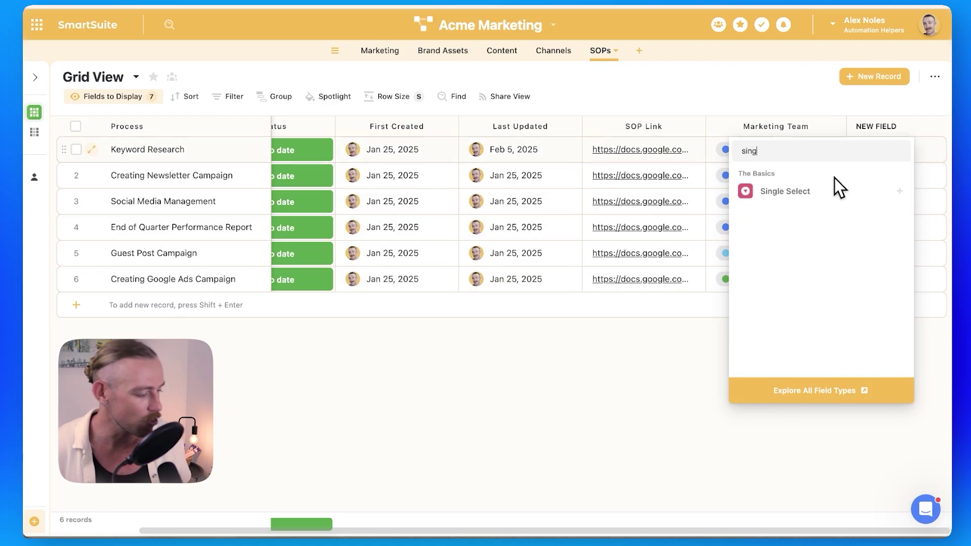
{"action": "left_click", "coordinate": [830, 190]}
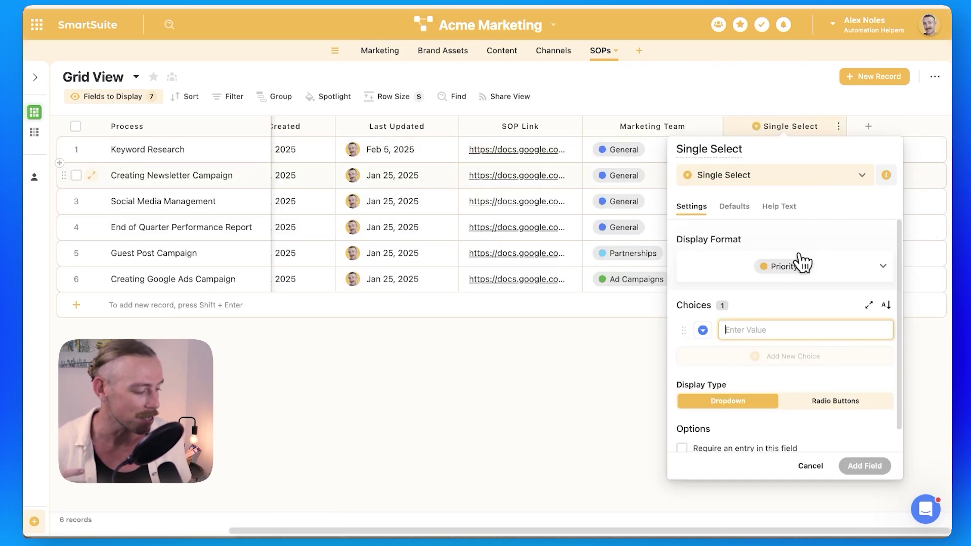
{"action": "type", "text": "Marketing"}
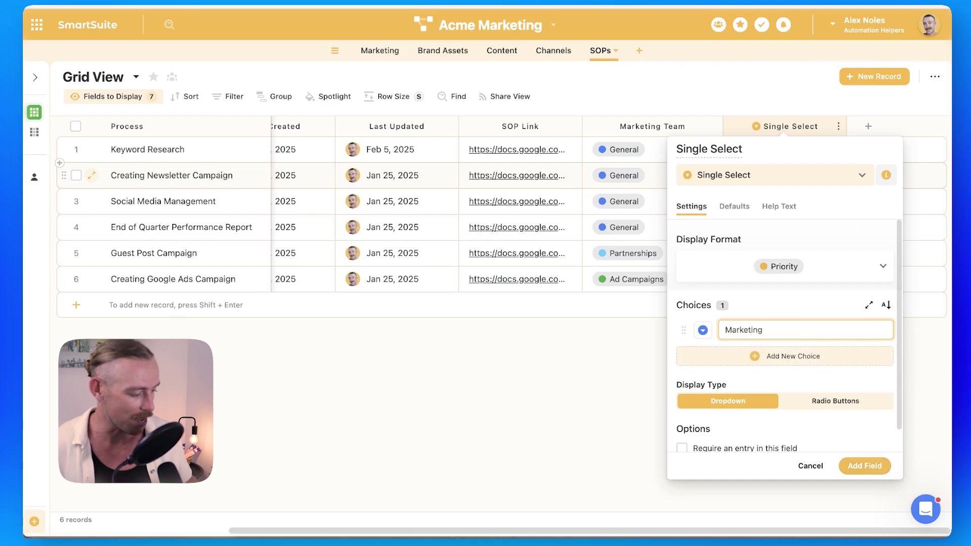
{"action": "key", "text": "Return"}
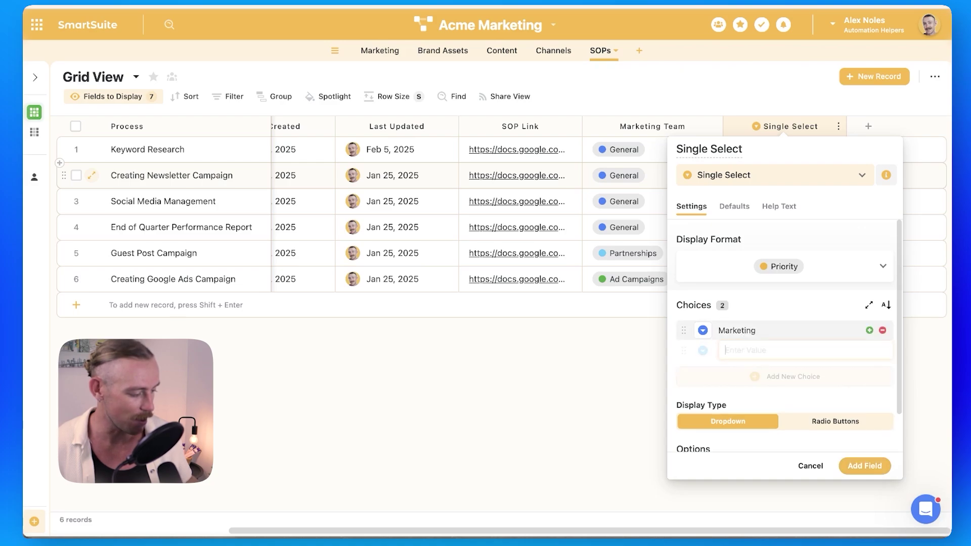
{"action": "type", "text": "HR"}
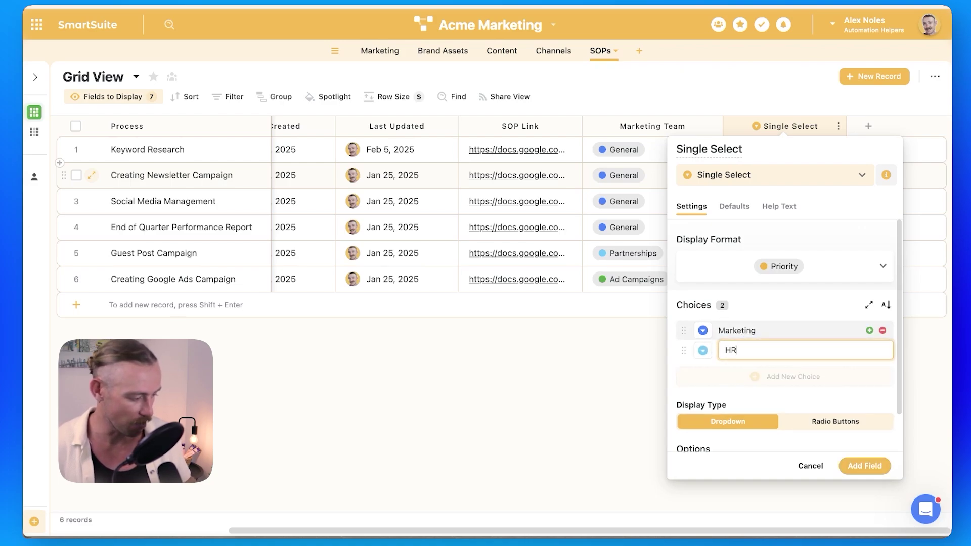
{"action": "key", "text": "Return"}
{"action": "type", "text": "Sales"}
{"action": "key", "text": "Return"}
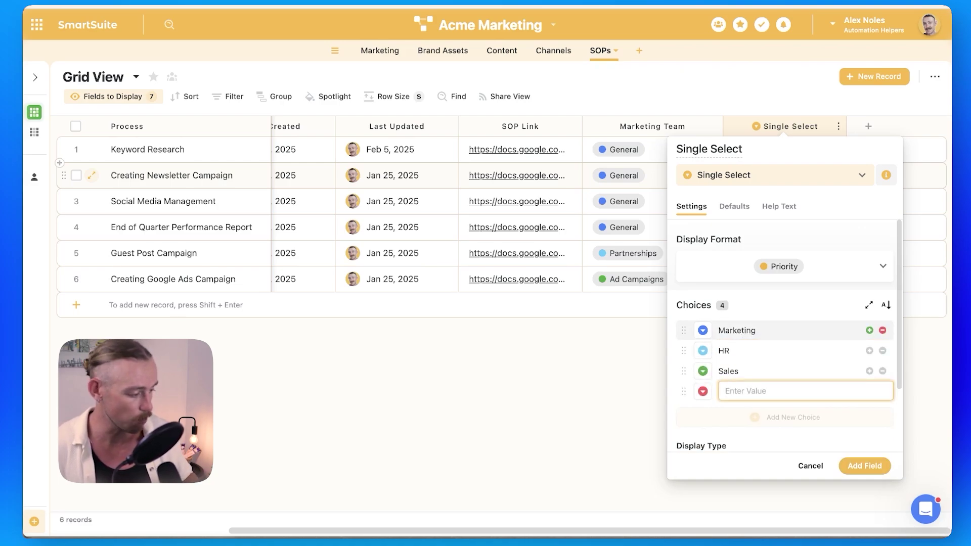
{"action": "left_click", "coordinate": [865, 466]}
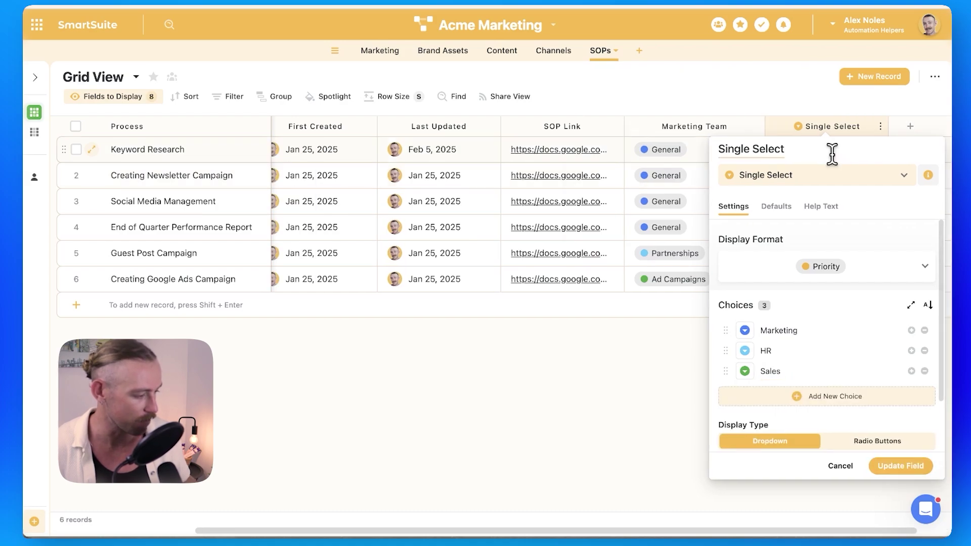
Rename the new single-select field to 'Department'.
{"action": "left_click_drag", "start_coordinate": [830, 152], "coordinate": [715, 150]}
{"action": "type", "text": "Department"}
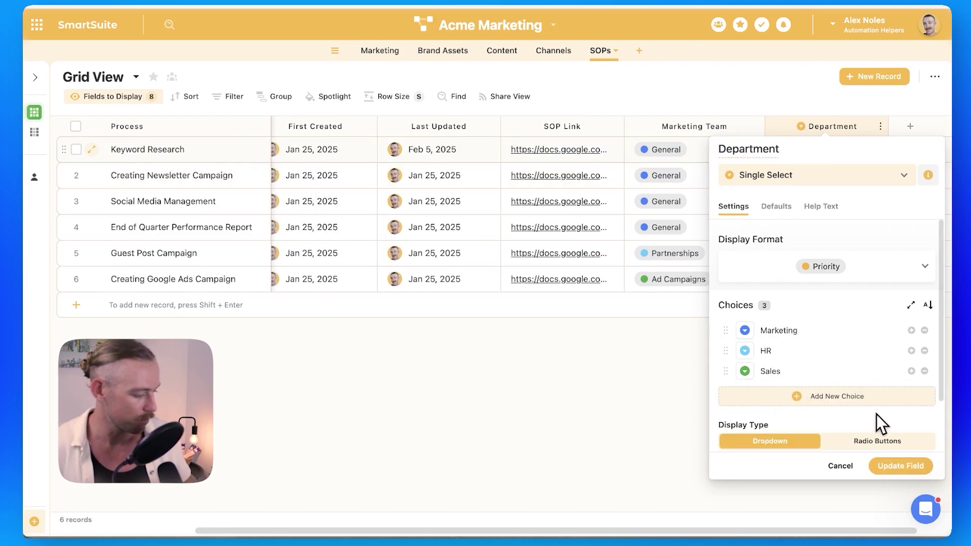
{"action": "left_click", "coordinate": [902, 467]}
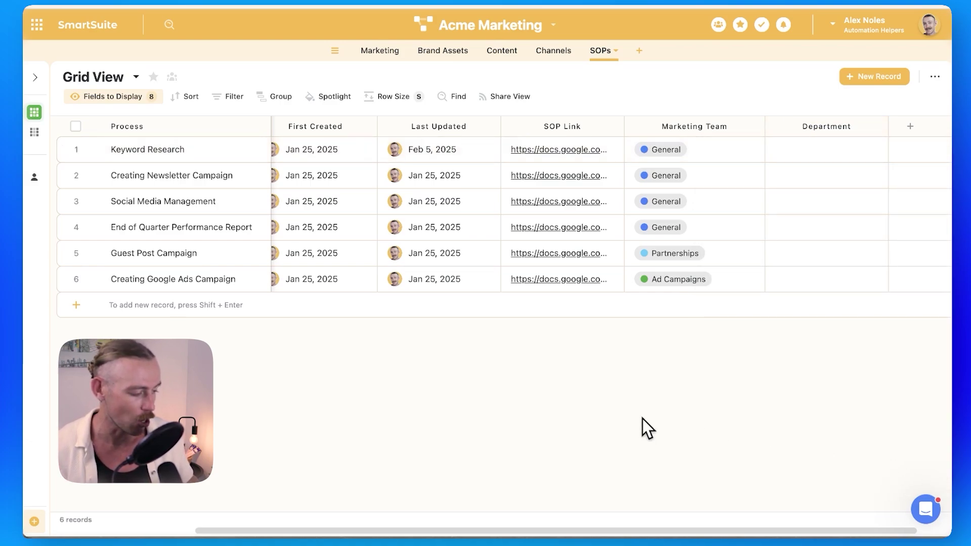
Set Department to Marketing for Keyword Research and Creating Newsletter Campaign.
{"action": "left_click", "coordinate": [866, 151]}
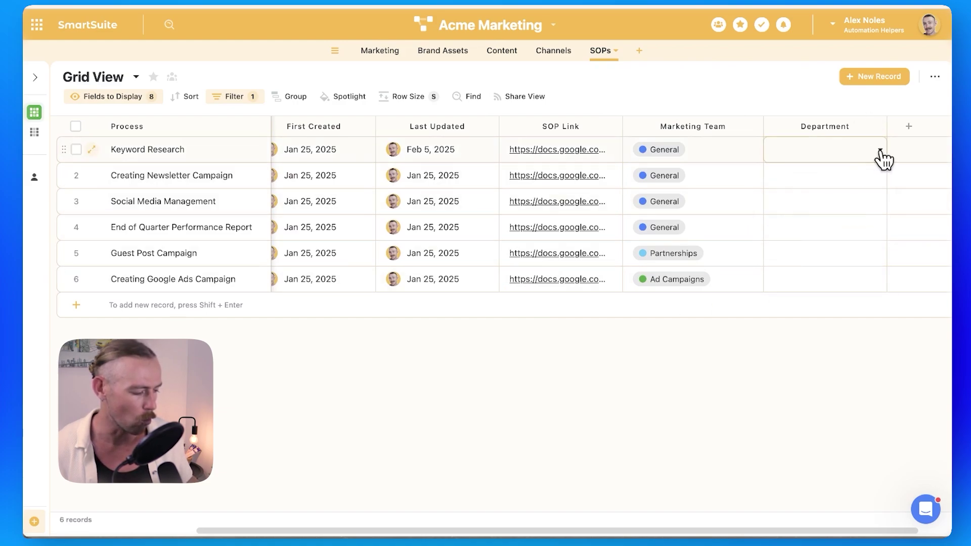
{"action": "left_click", "coordinate": [881, 154]}
{"action": "left_click", "coordinate": [821, 211]}
{"action": "left_click", "coordinate": [882, 177]}
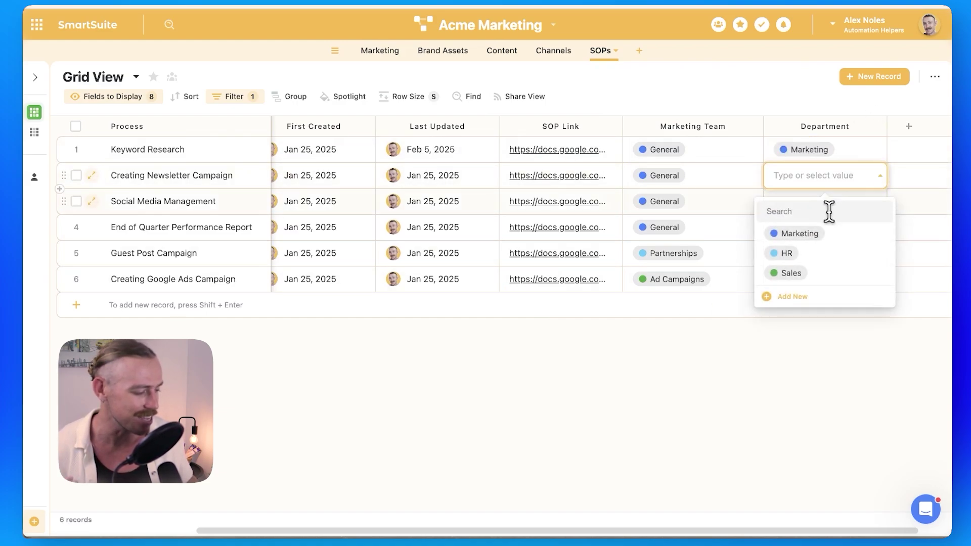
{"action": "left_click", "coordinate": [818, 232]}
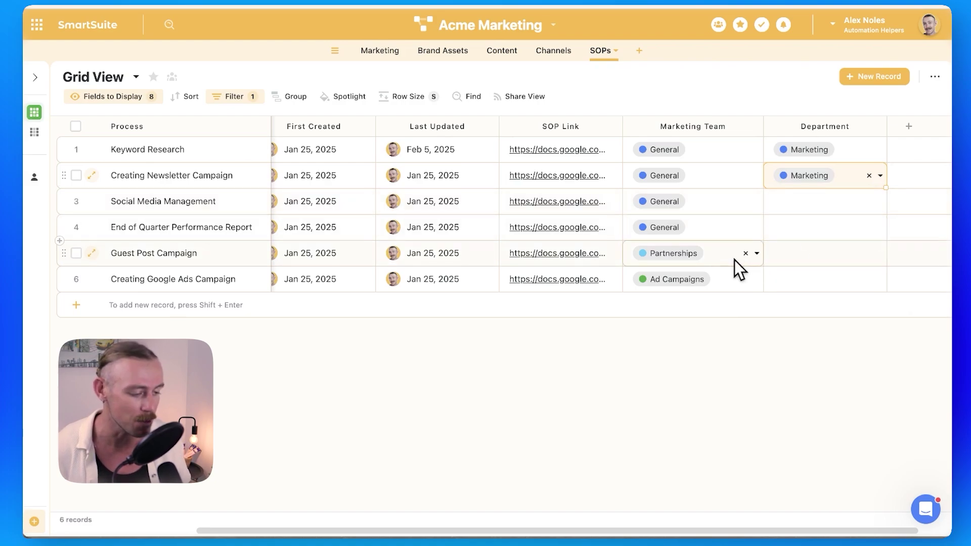
Briefly look at the filter conditions and the view types gallery, then close it.
{"action": "left_click", "coordinate": [237, 103]}
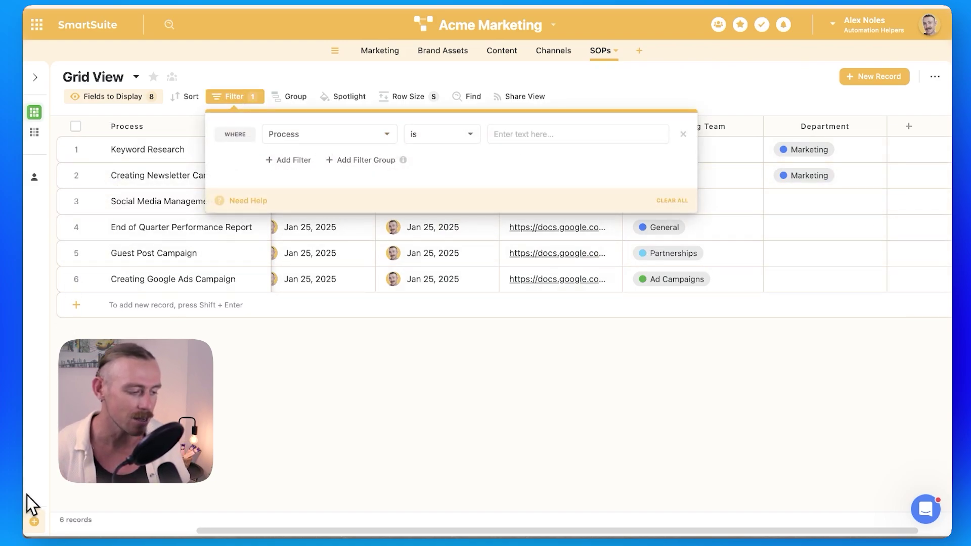
{"action": "left_click", "coordinate": [58, 519]}
{"action": "scroll", "coordinate": [308, 409], "scroll_direction": "down", "scroll_amount": 2}
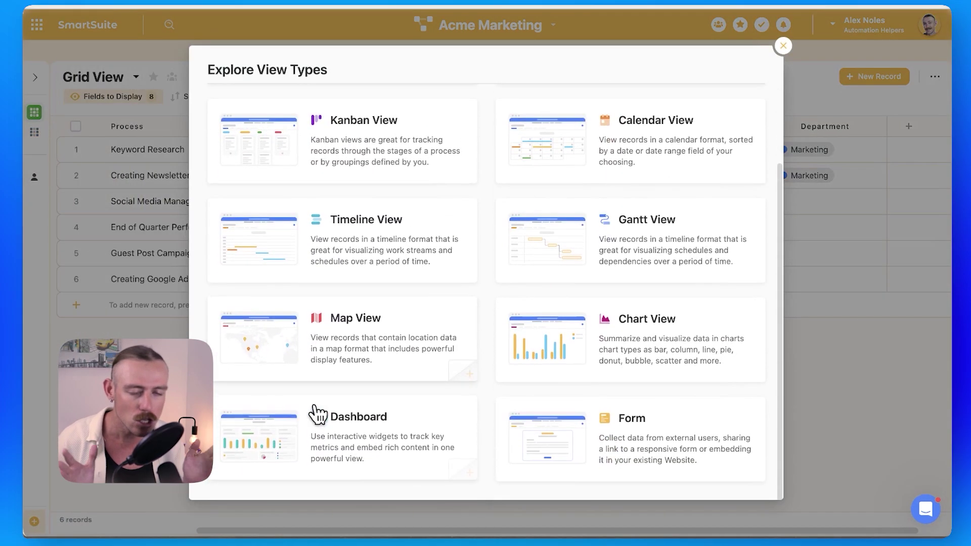
{"action": "left_click", "coordinate": [816, 336]}
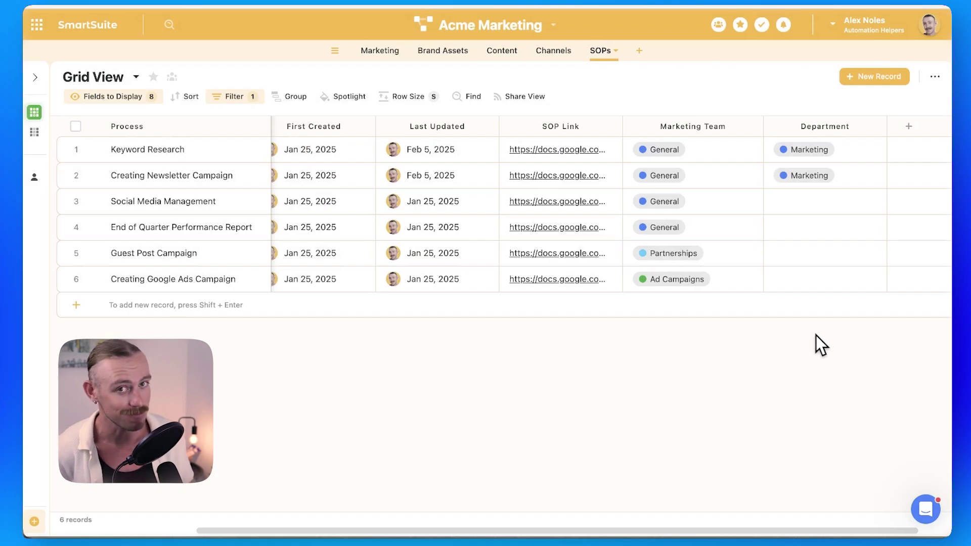
{"action": "left_click", "coordinate": [555, 26]}
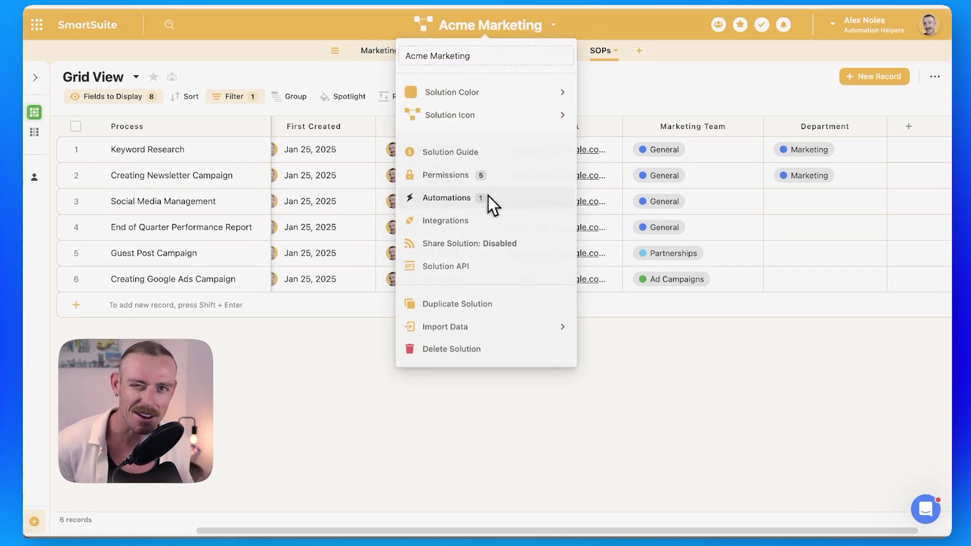
{"action": "left_click", "coordinate": [488, 197]}
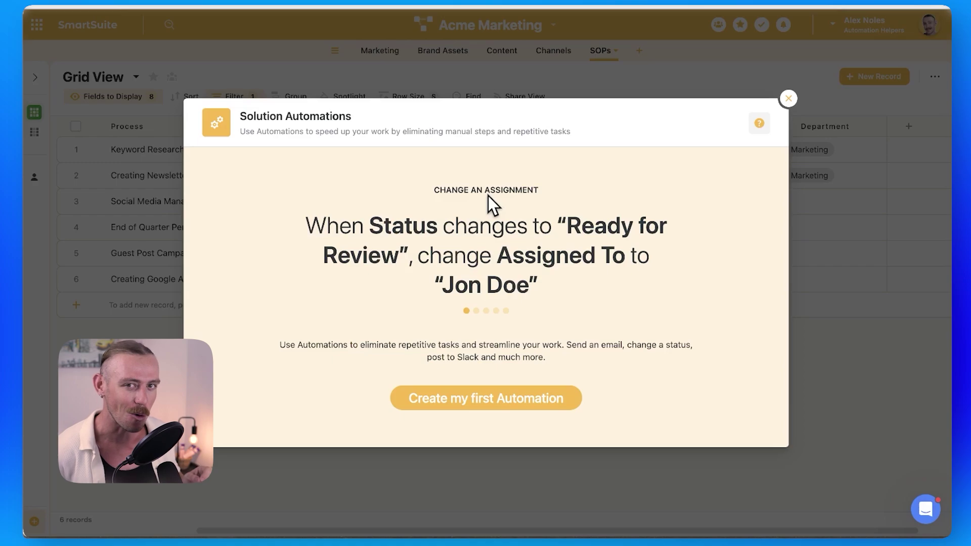
{"action": "left_click", "coordinate": [502, 399]}
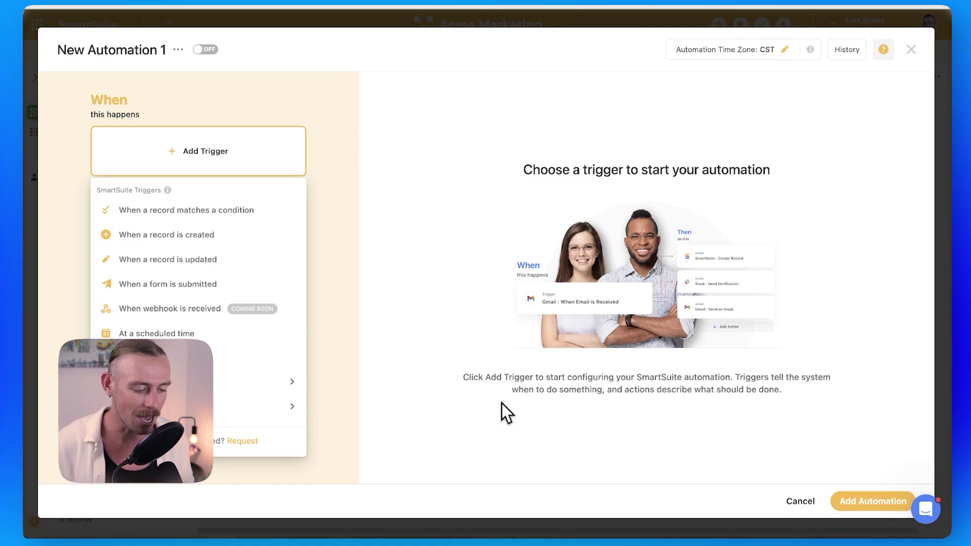
{"action": "left_click", "coordinate": [501, 407]}
{"action": "key", "text": "Escape"}
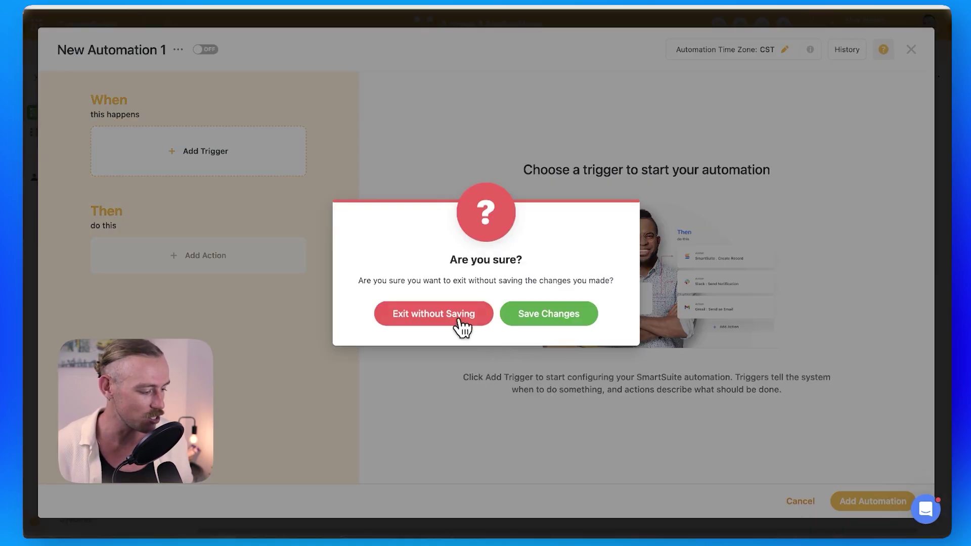
{"action": "left_click", "coordinate": [450, 319]}
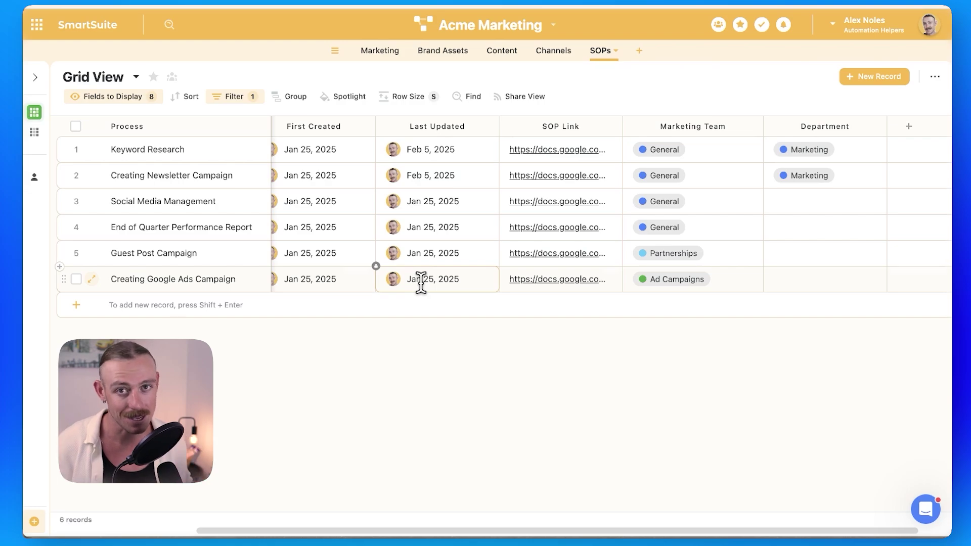
{"action": "scroll", "coordinate": [420, 280], "scroll_direction": "left", "scroll_amount": 4}
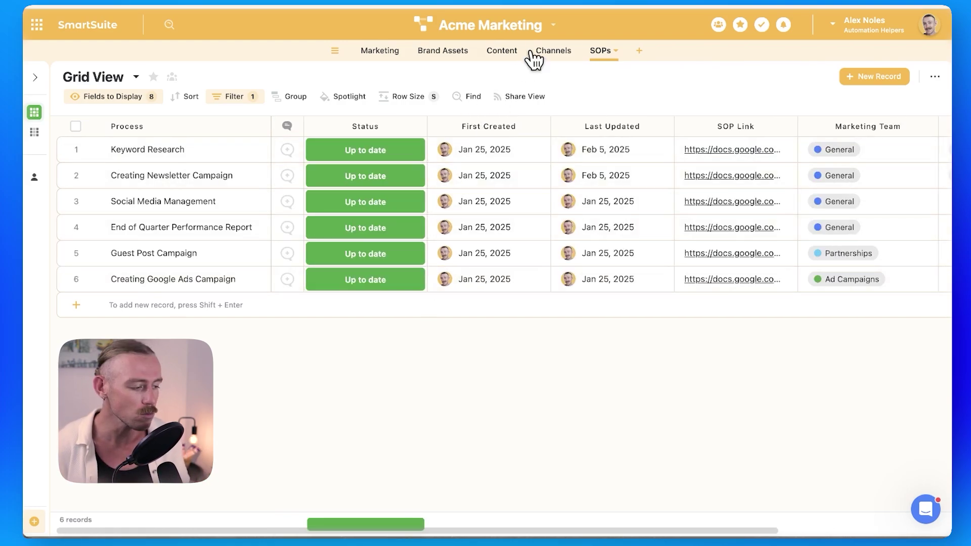
{"action": "left_click", "coordinate": [553, 26]}
Create a new automation triggered when a record matches a condition.
{"action": "left_click", "coordinate": [493, 200]}
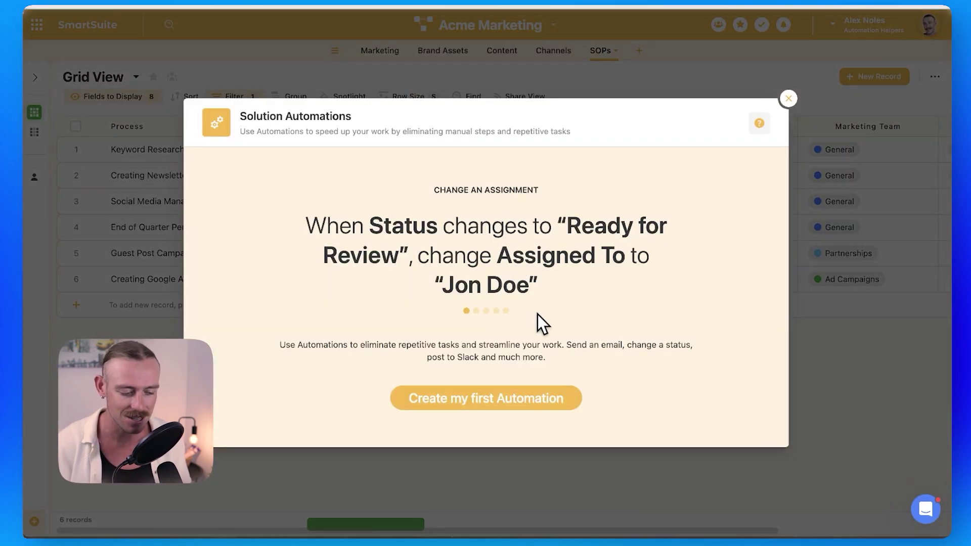
{"action": "left_click", "coordinate": [558, 402]}
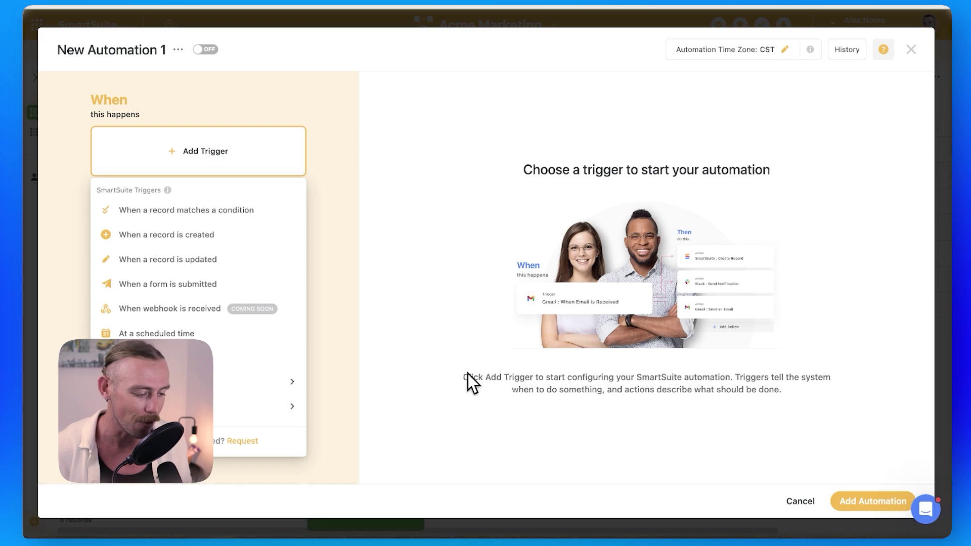
{"action": "left_click", "coordinate": [238, 220]}
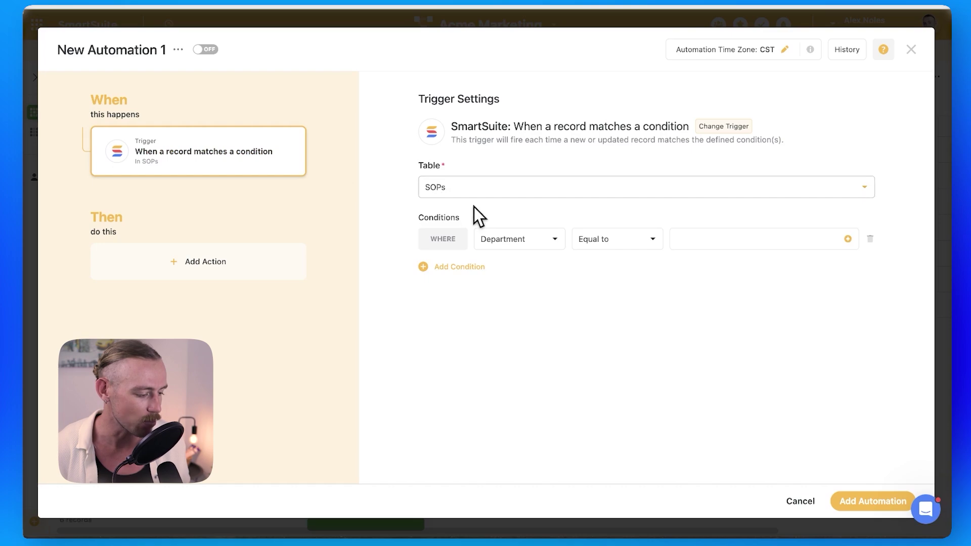
Set the trigger condition to Last Updated: On is One year ago.
{"action": "left_click", "coordinate": [519, 245]}
{"action": "scroll", "coordinate": [557, 347], "scroll_direction": "down", "scroll_amount": 5}
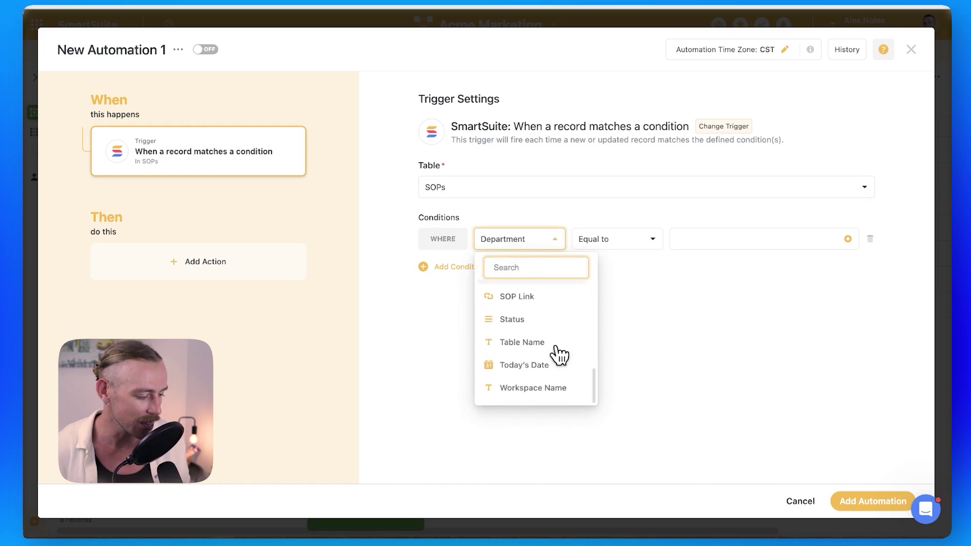
{"action": "scroll", "coordinate": [557, 349], "scroll_direction": "up", "scroll_amount": 2}
{"action": "scroll", "coordinate": [557, 354], "scroll_direction": "up", "scroll_amount": 2}
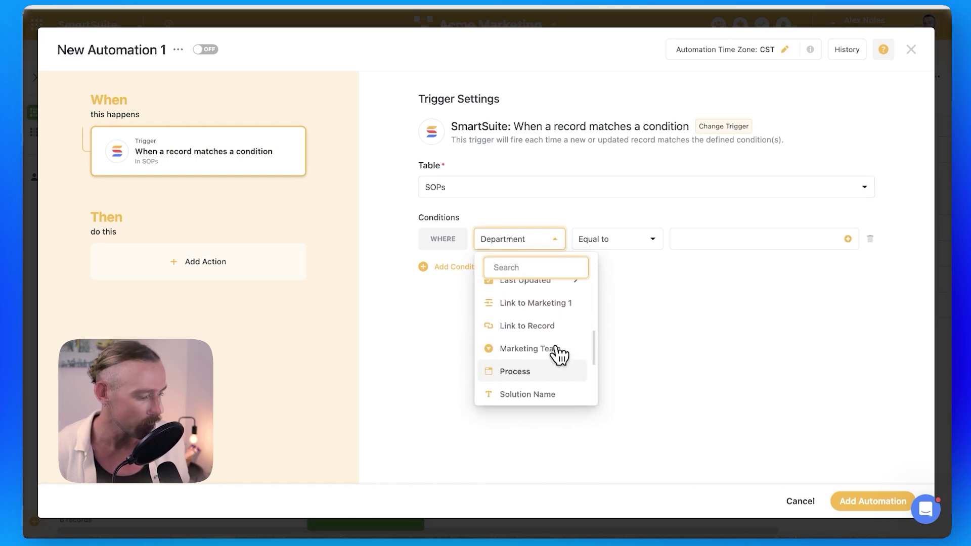
{"action": "left_click", "coordinate": [531, 315]}
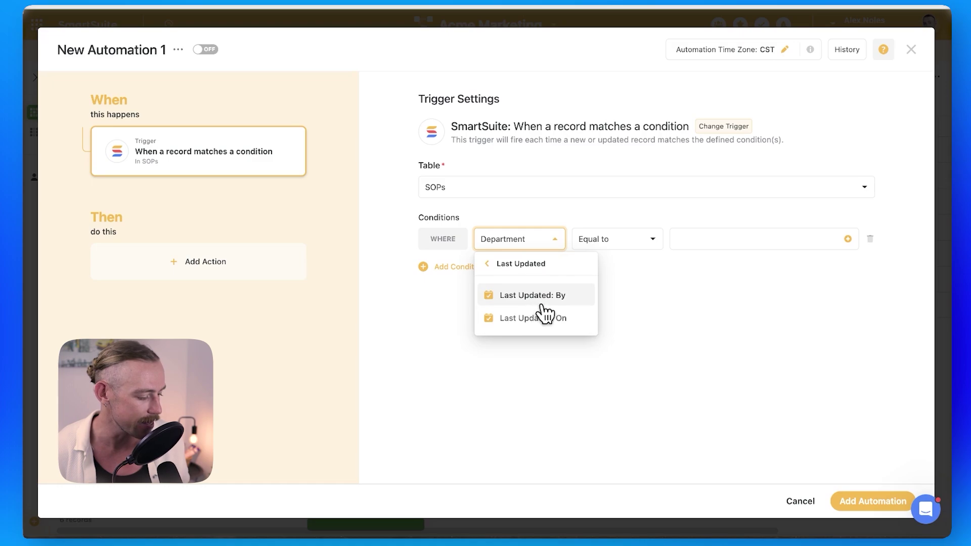
{"action": "left_click", "coordinate": [540, 316]}
{"action": "left_click", "coordinate": [773, 239]}
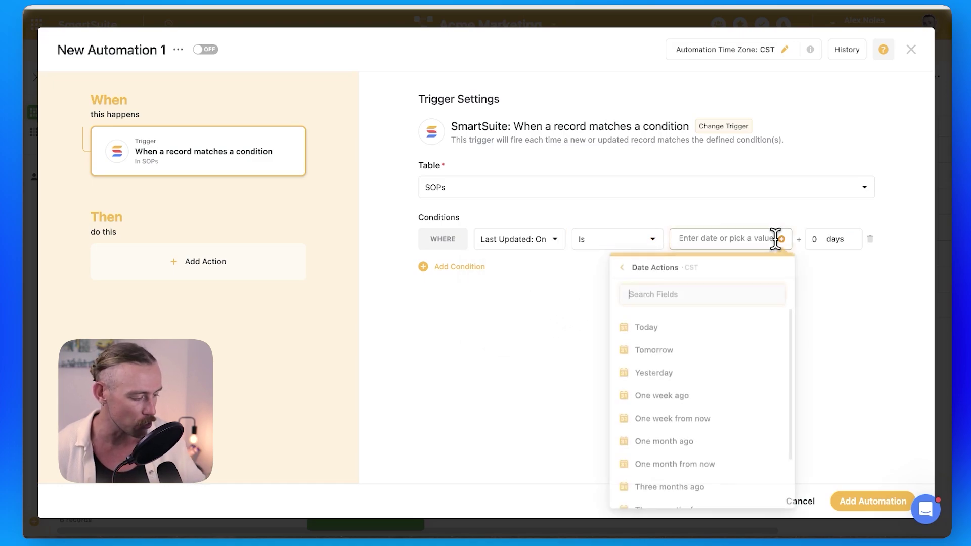
{"action": "scroll", "coordinate": [688, 414], "scroll_direction": "down", "scroll_amount": 2}
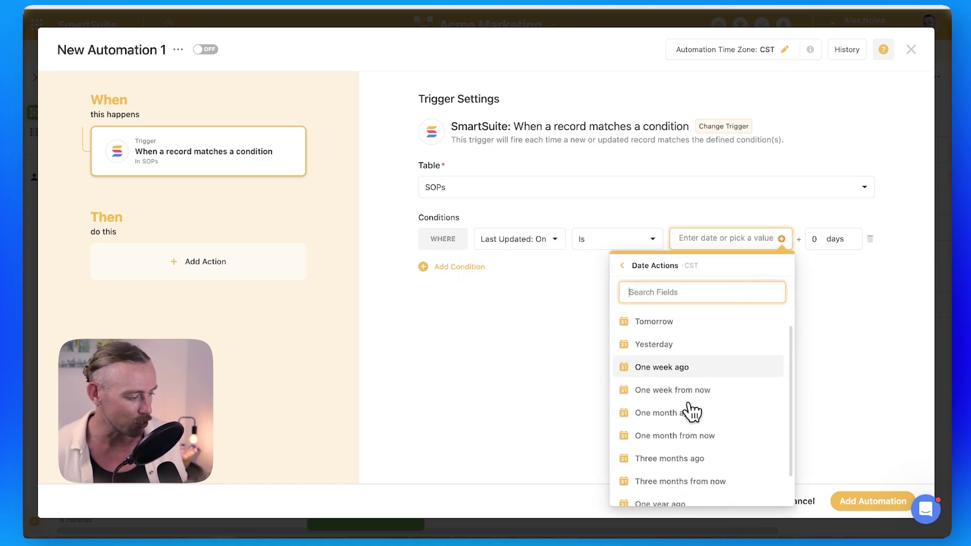
{"action": "left_click", "coordinate": [681, 475]}
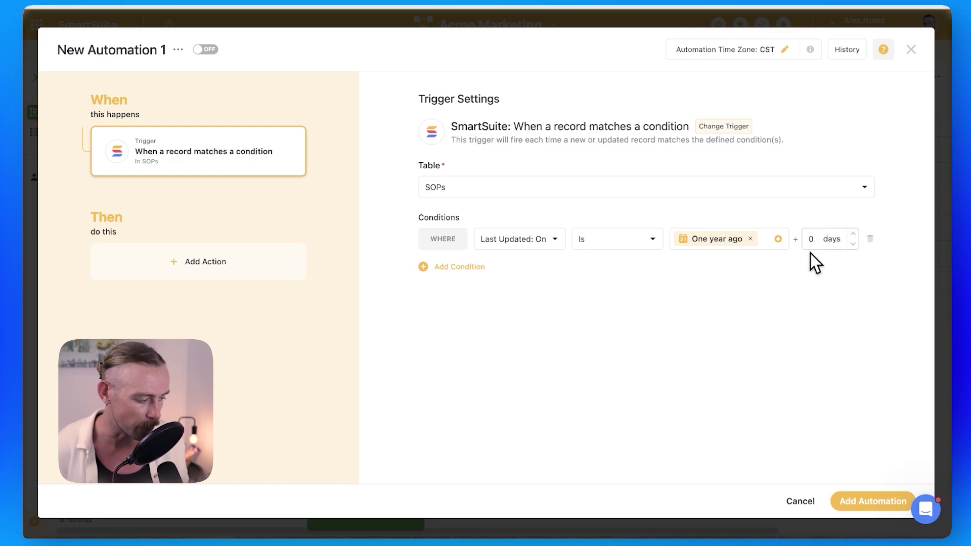
{"action": "left_click", "coordinate": [253, 262]}
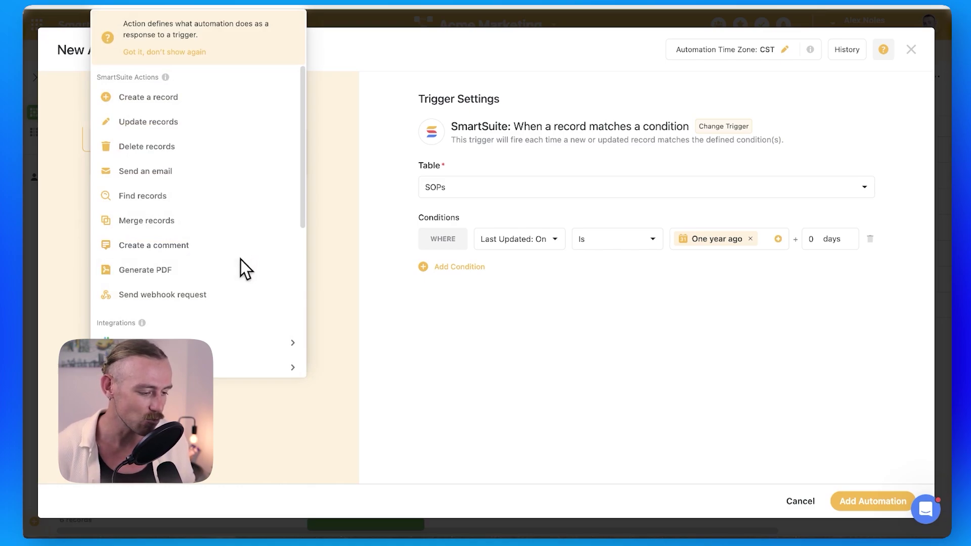
Add an Update records action setting the triggering record's Status to Update.
{"action": "left_click", "coordinate": [180, 123]}
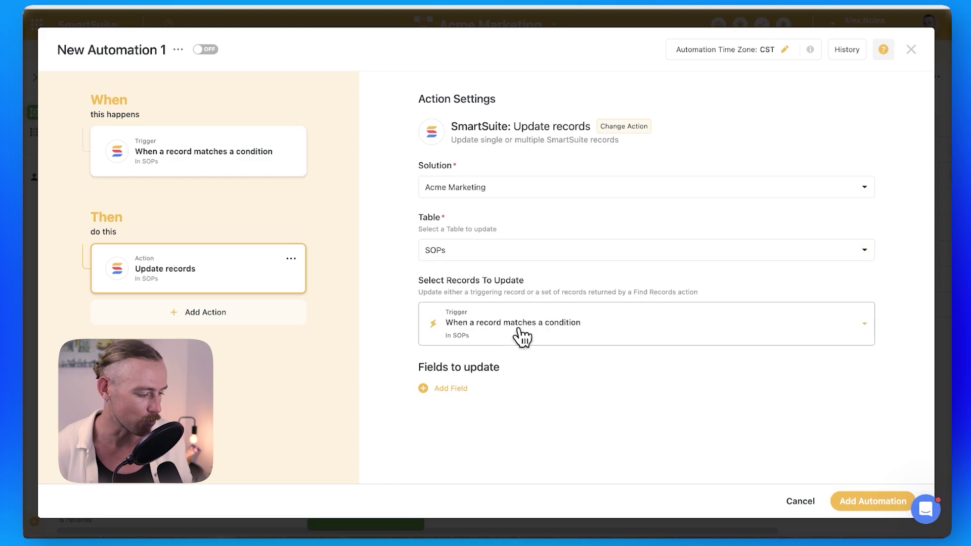
{"action": "left_click", "coordinate": [500, 337]}
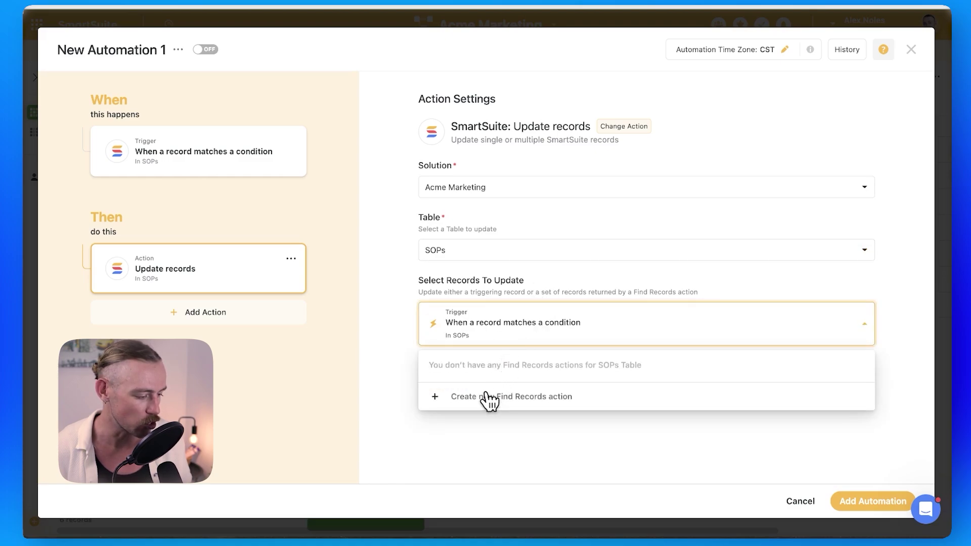
{"action": "left_click", "coordinate": [388, 328]}
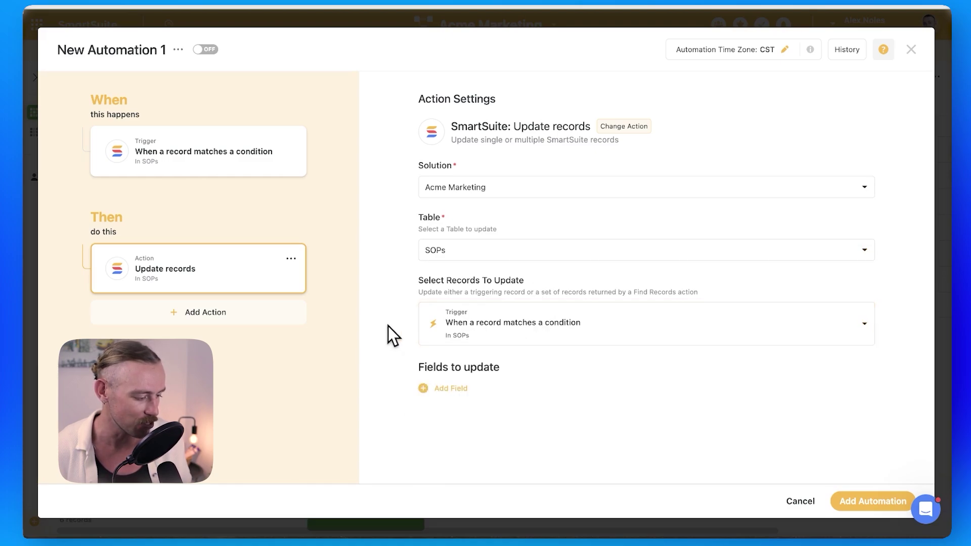
{"action": "left_click", "coordinate": [424, 389]}
{"action": "type", "text": "statu"}
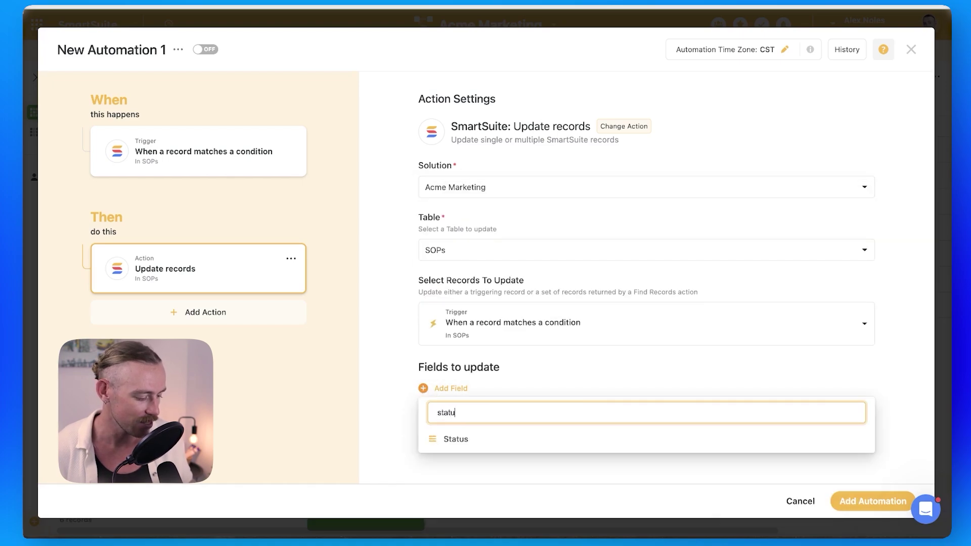
{"action": "left_click", "coordinate": [455, 439]}
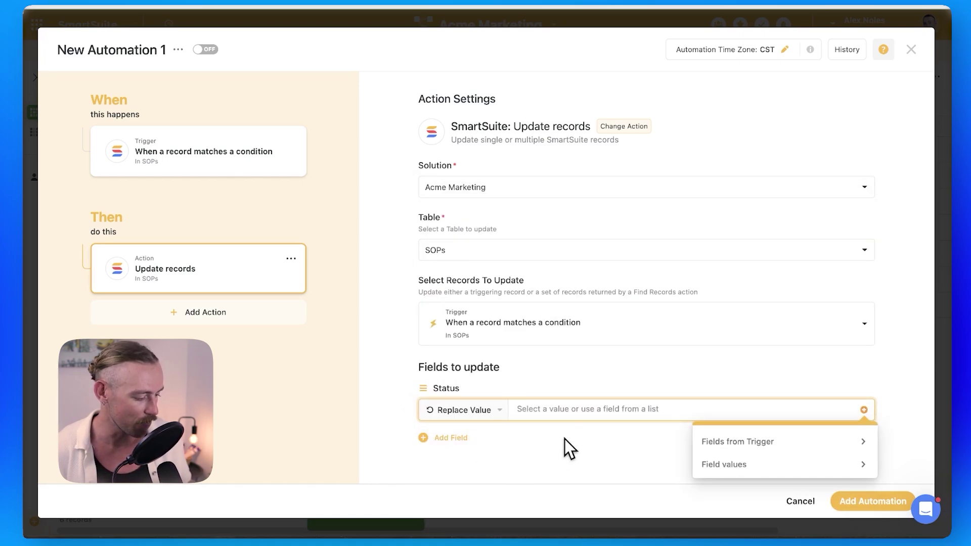
{"action": "left_click", "coordinate": [862, 466]}
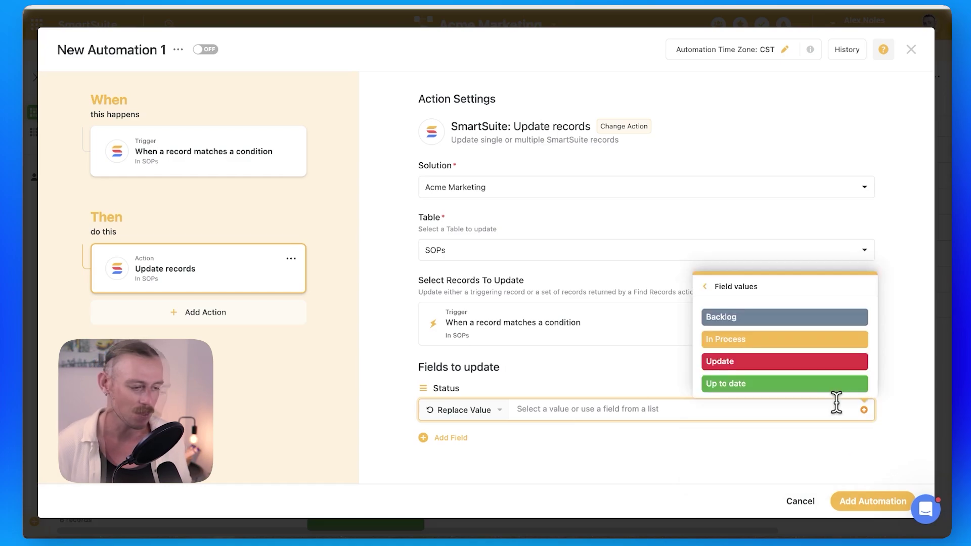
{"action": "left_click", "coordinate": [831, 364]}
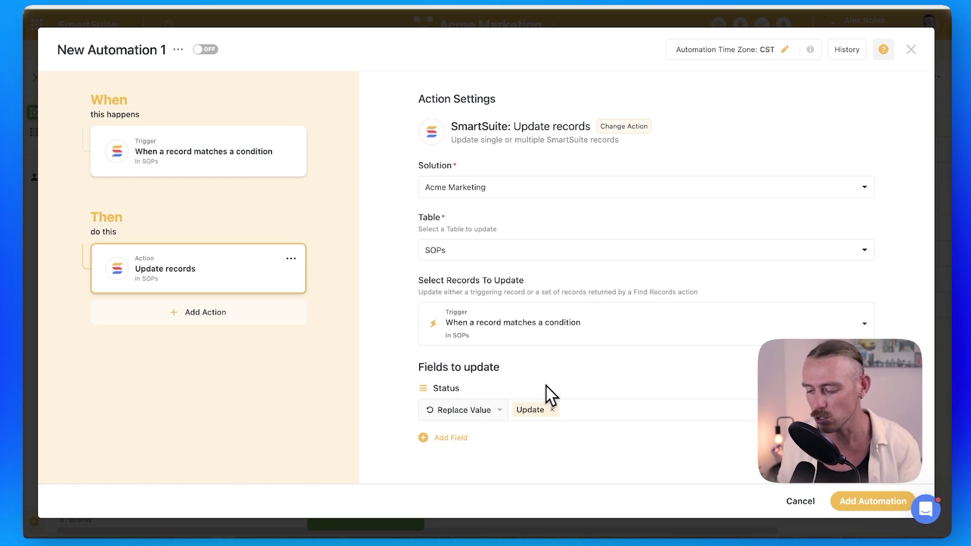
Browse the action list and field list again without adding anything.
{"action": "left_click", "coordinate": [250, 314]}
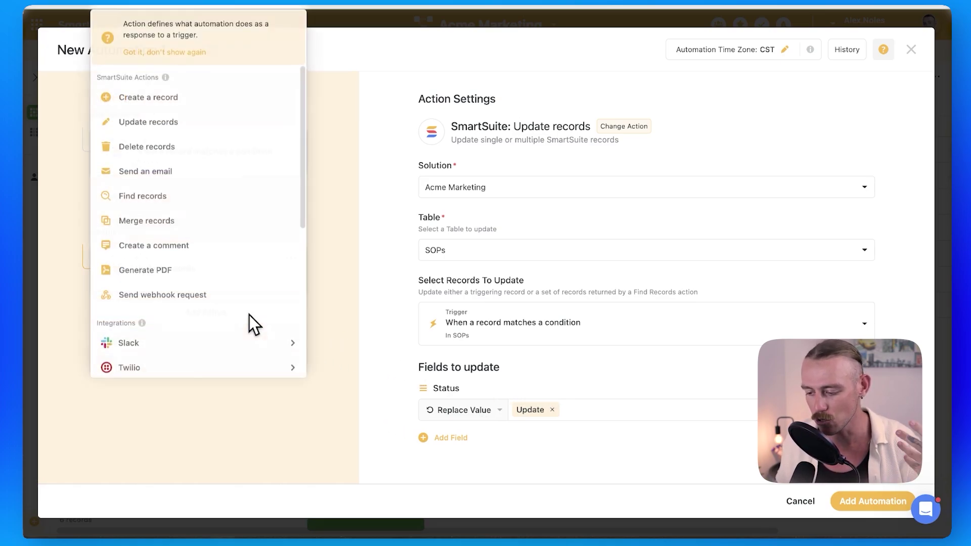
{"action": "scroll", "coordinate": [235, 343], "scroll_direction": "down", "scroll_amount": 3}
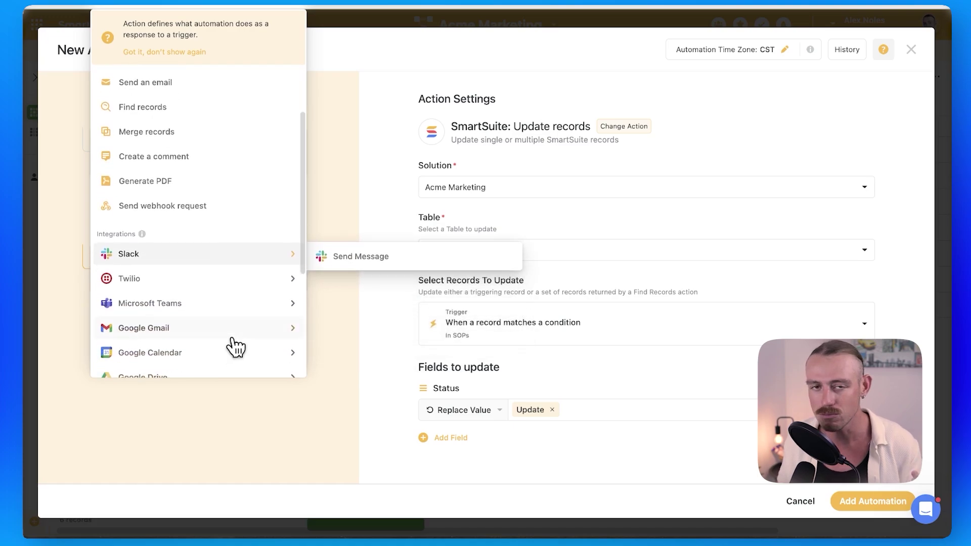
{"action": "scroll", "coordinate": [234, 342], "scroll_direction": "up", "scroll_amount": 3}
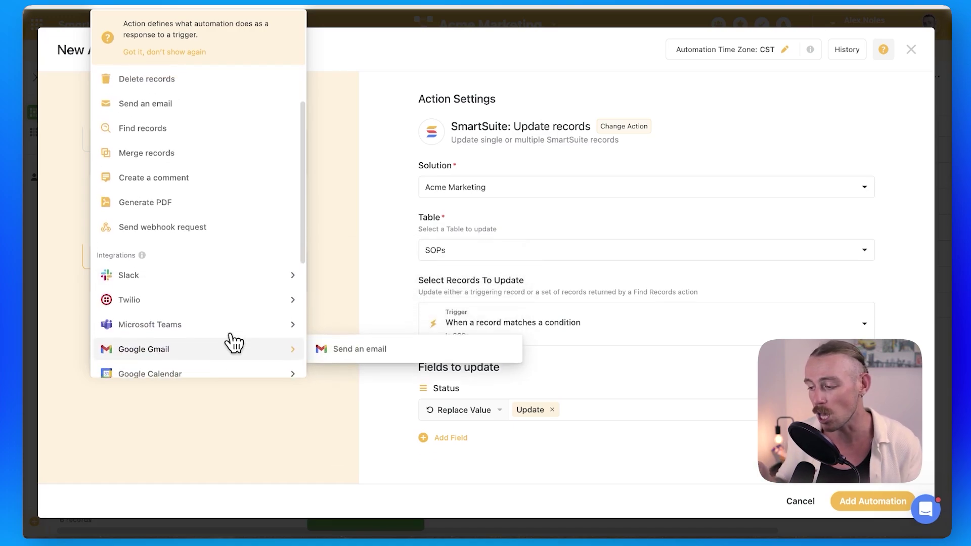
{"action": "mouse_move", "coordinate": [234, 343]}
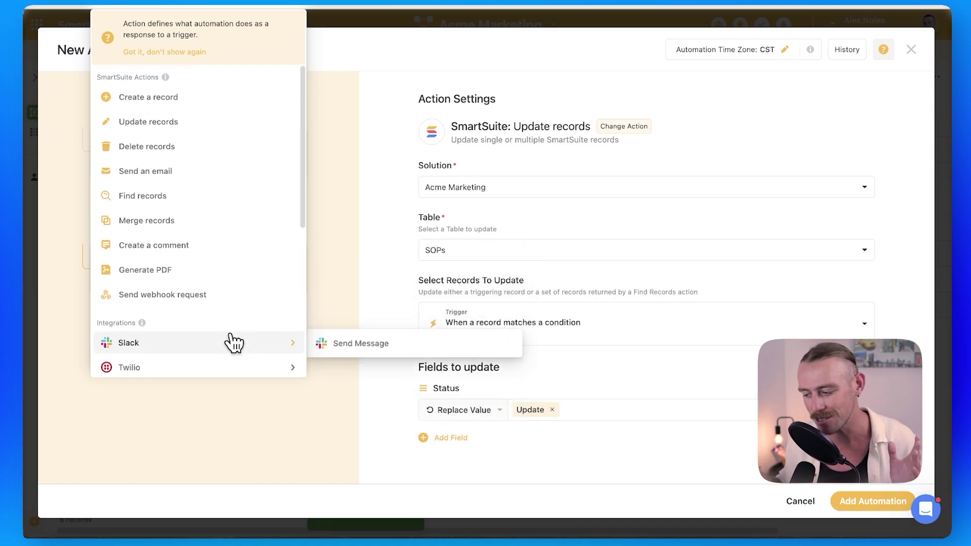
{"action": "left_click", "coordinate": [384, 402]}
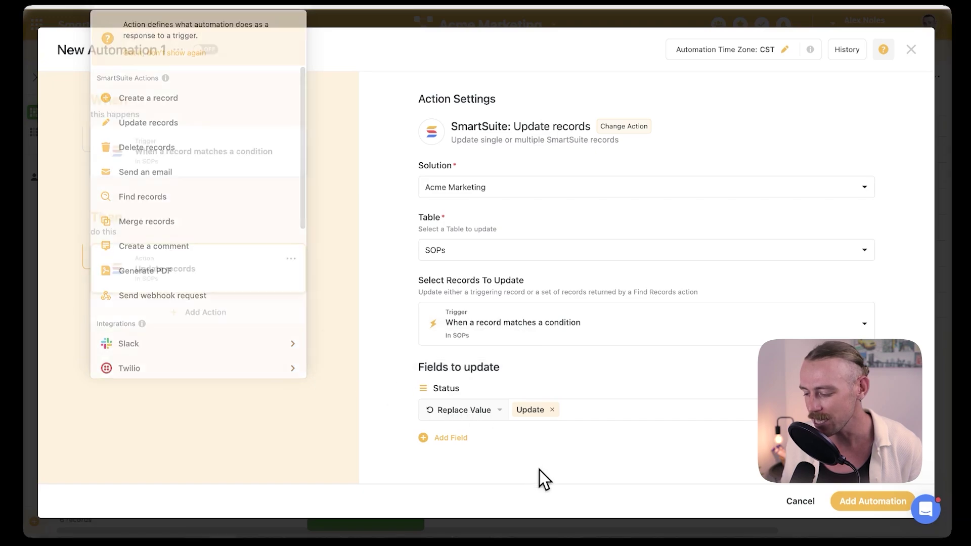
{"action": "left_click", "coordinate": [450, 439]}
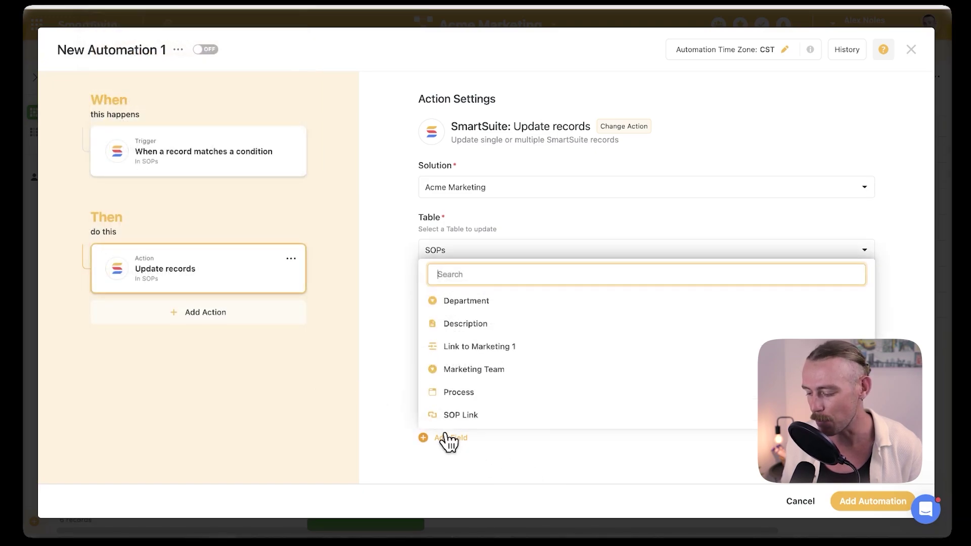
{"action": "left_click", "coordinate": [451, 442]}
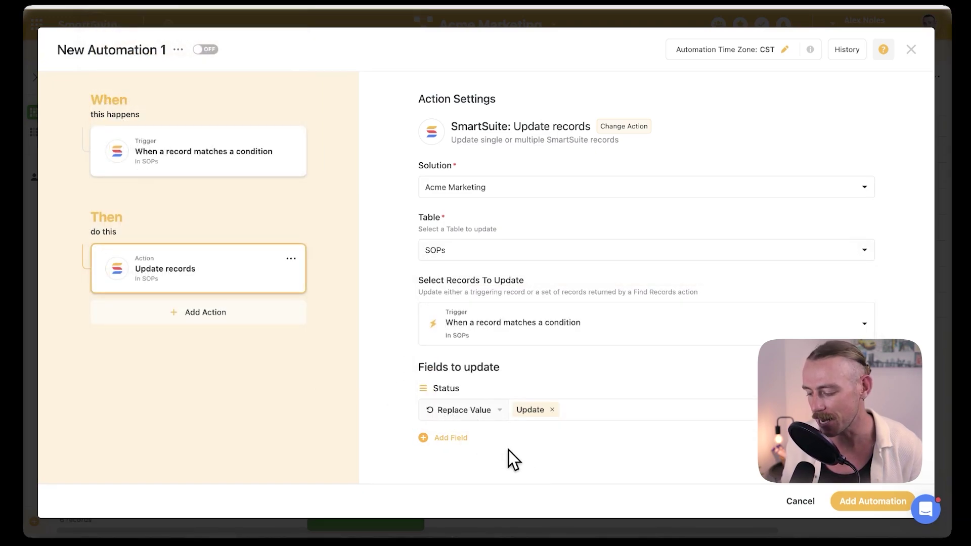
Save New Automation 1, switch it on, and return to the SOPs table.
{"action": "left_click", "coordinate": [844, 503]}
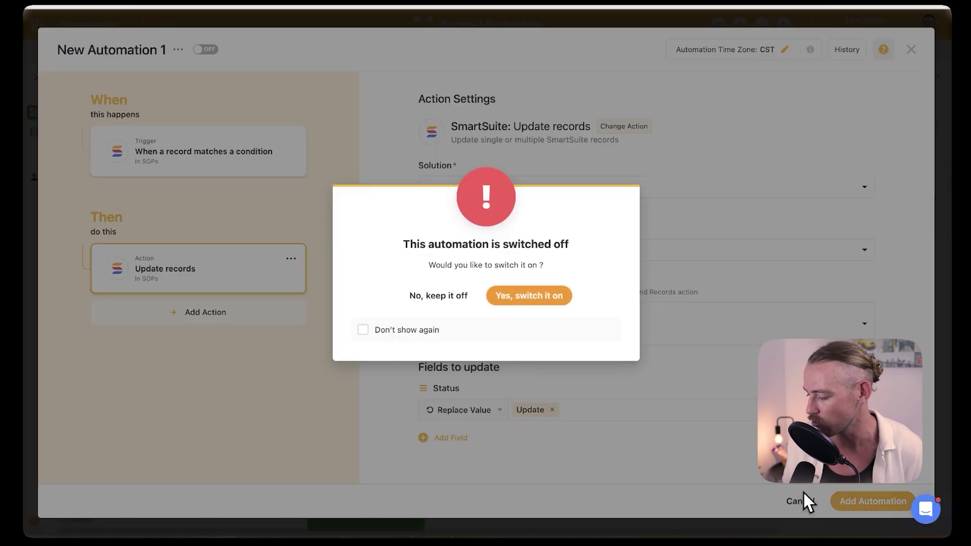
{"action": "left_click", "coordinate": [548, 303]}
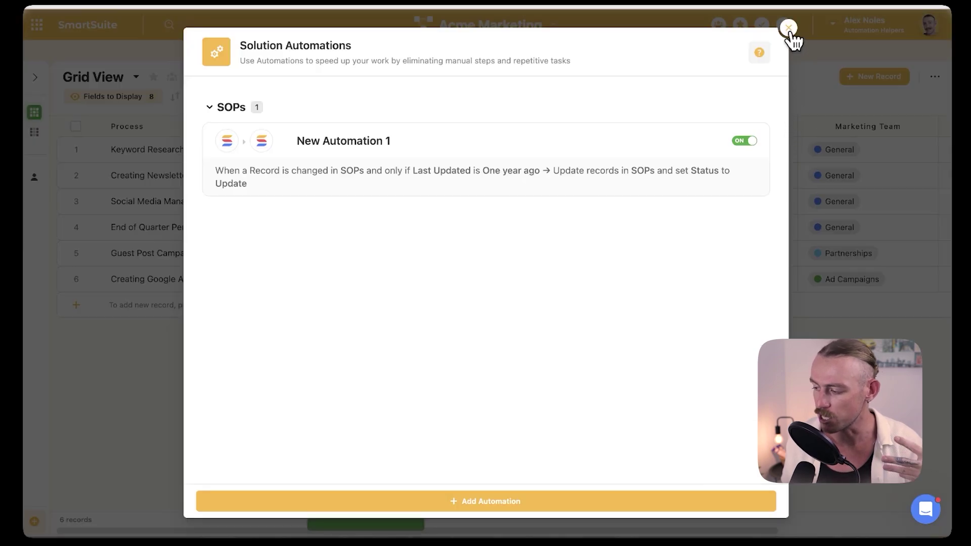
{"action": "left_click", "coordinate": [789, 28]}
Add an Assigned To field column to the SOPs table.
{"action": "scroll", "coordinate": [776, 216], "scroll_direction": "right", "scroll_amount": 5}
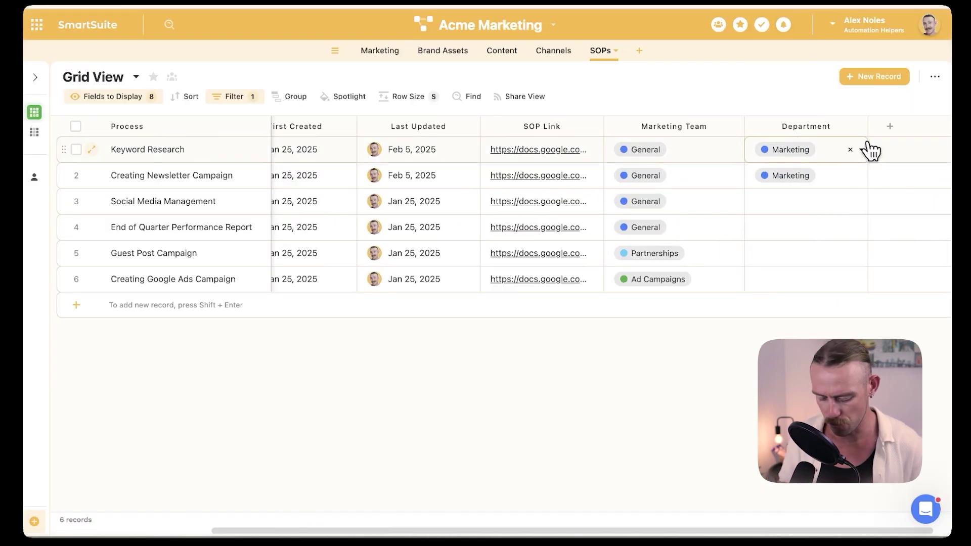
{"action": "left_click", "coordinate": [888, 129]}
{"action": "type", "text": "assi"}
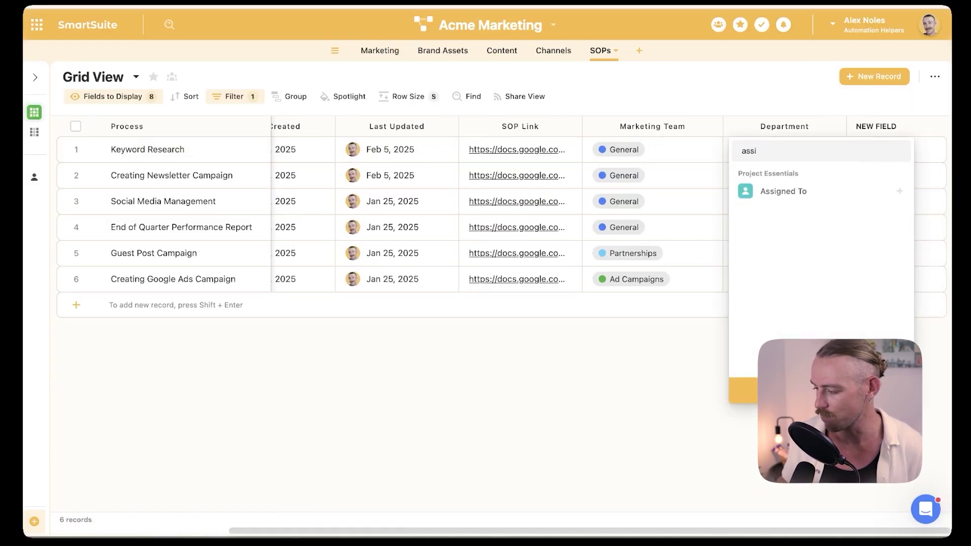
{"action": "left_click", "coordinate": [852, 192]}
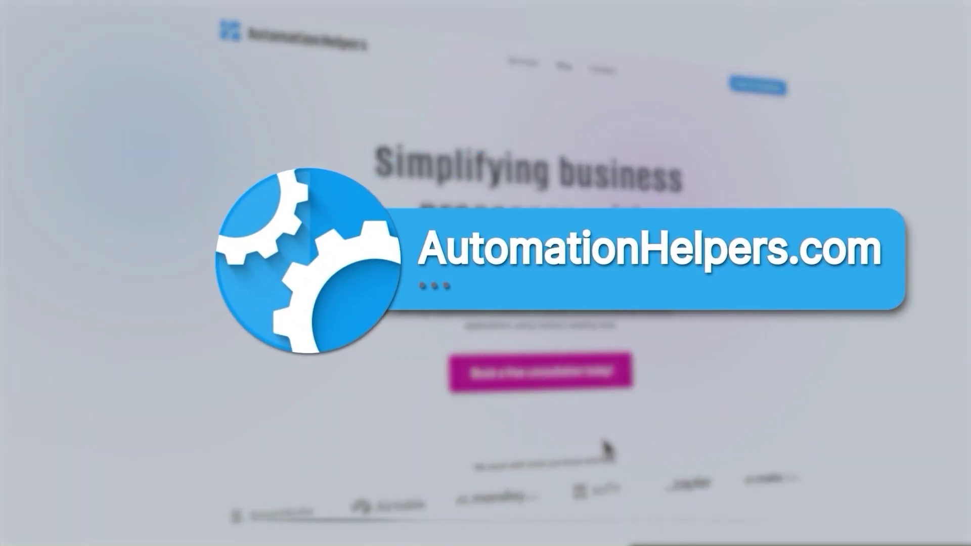
Open the Free Consultation booking form on the AutomationHelpers homepage.
{"action": "left_click", "coordinate": [572, 385]}
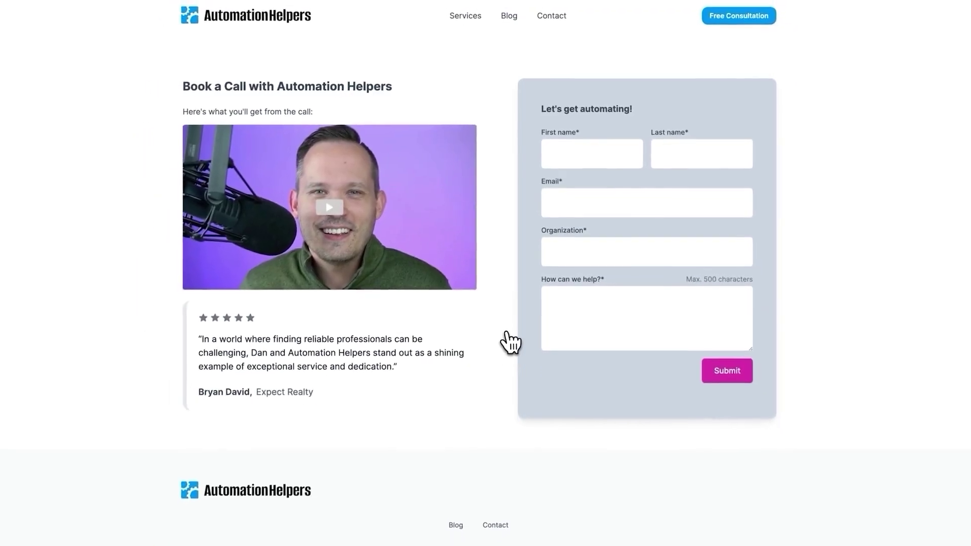